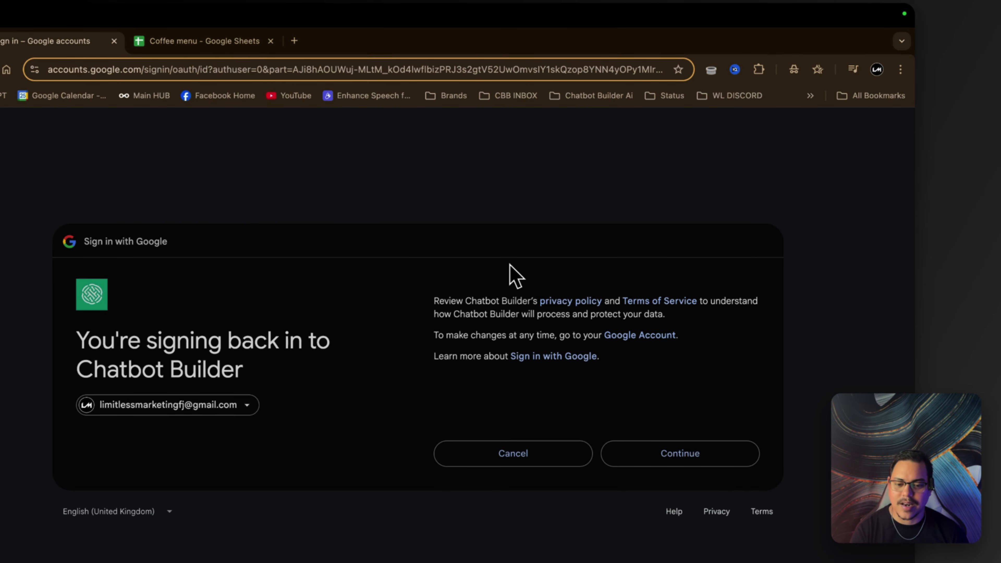
# Continue the Google sign-in for Chatbot Builder and open the spreadsheet management page of the Google Sheets integration.
pyautogui.click(724, 457)
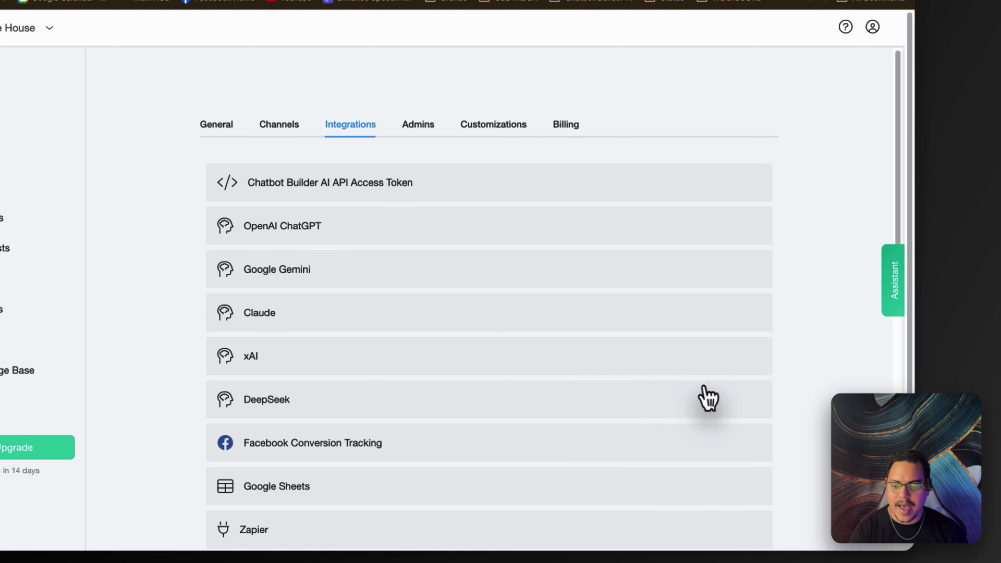
pyautogui.scroll(-5, 706, 398)
pyautogui.click(476, 304)
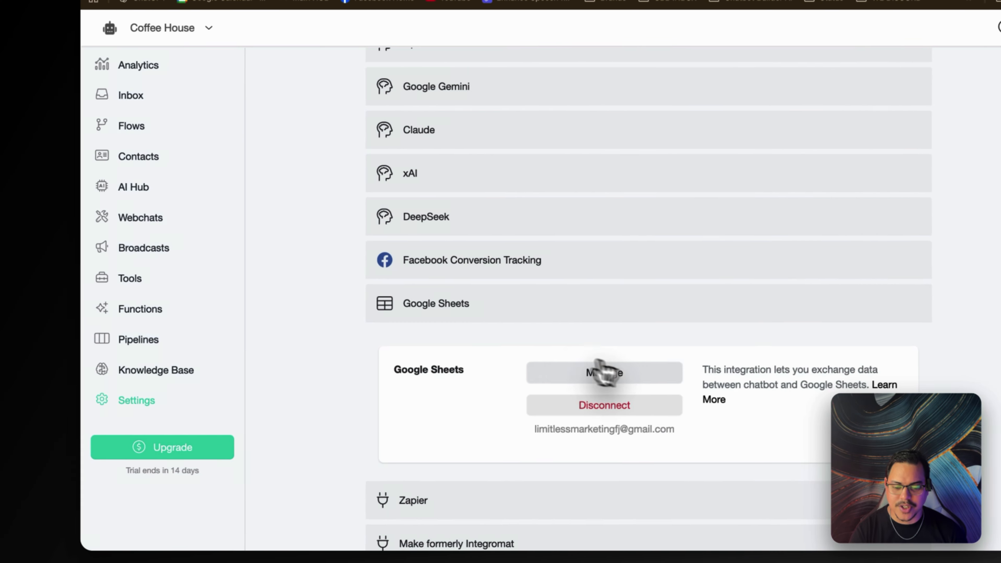
pyautogui.scroll(-2, 602, 365)
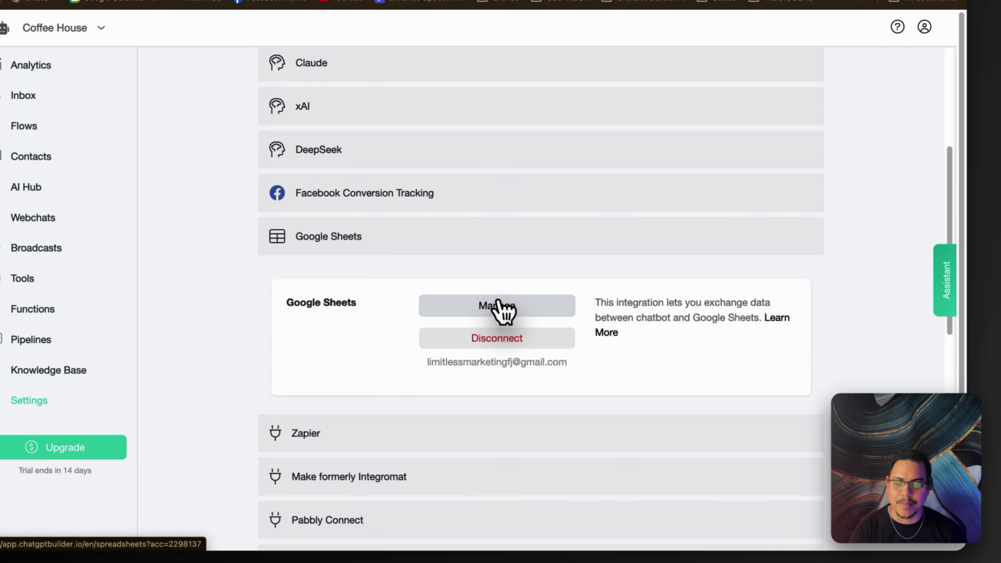
pyautogui.click(498, 307)
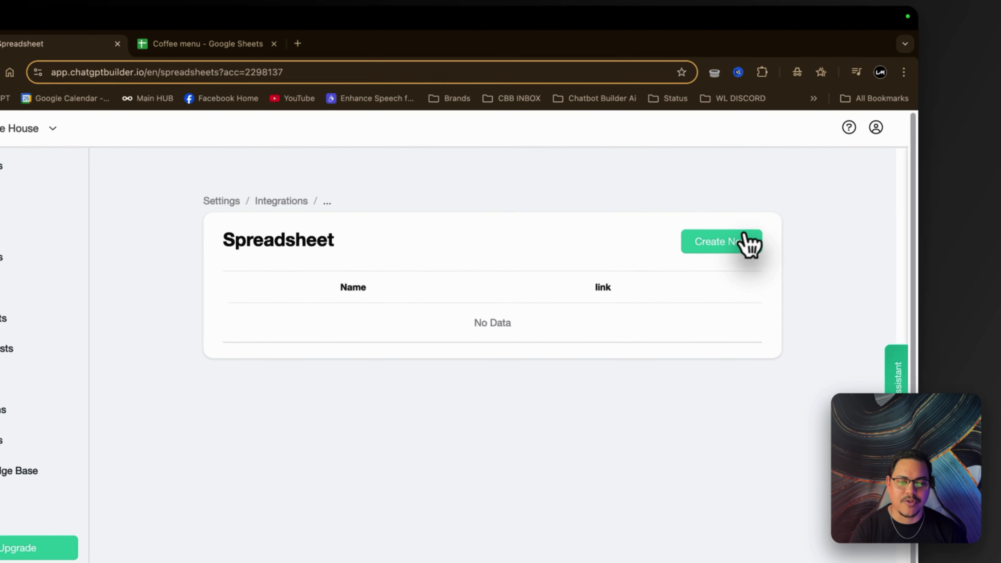
# Add a new spreadsheet named Coffee Menu, linked with the URL of the Coffee menu Google Sheet.
pyautogui.click(741, 249)
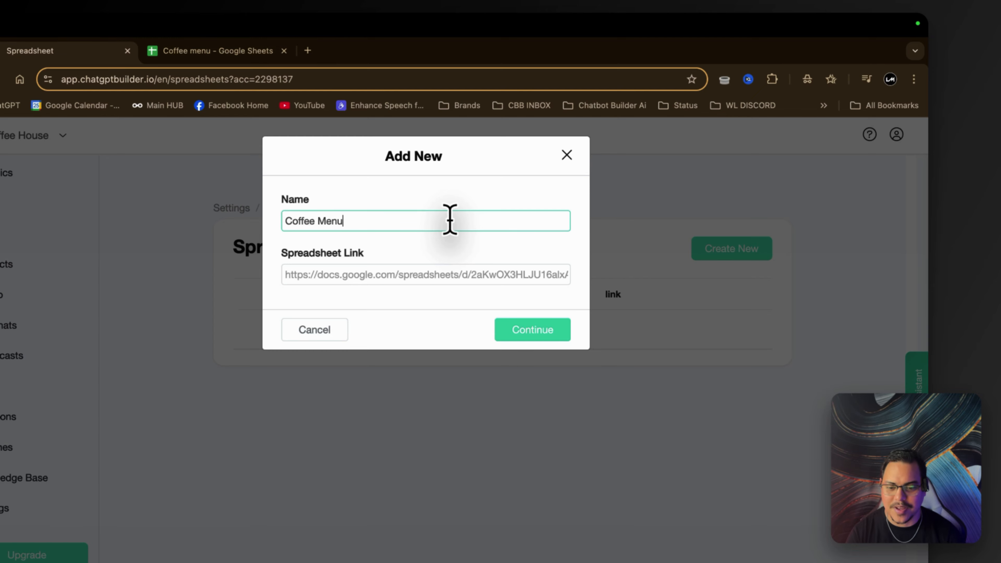
pyautogui.click(253, 51)
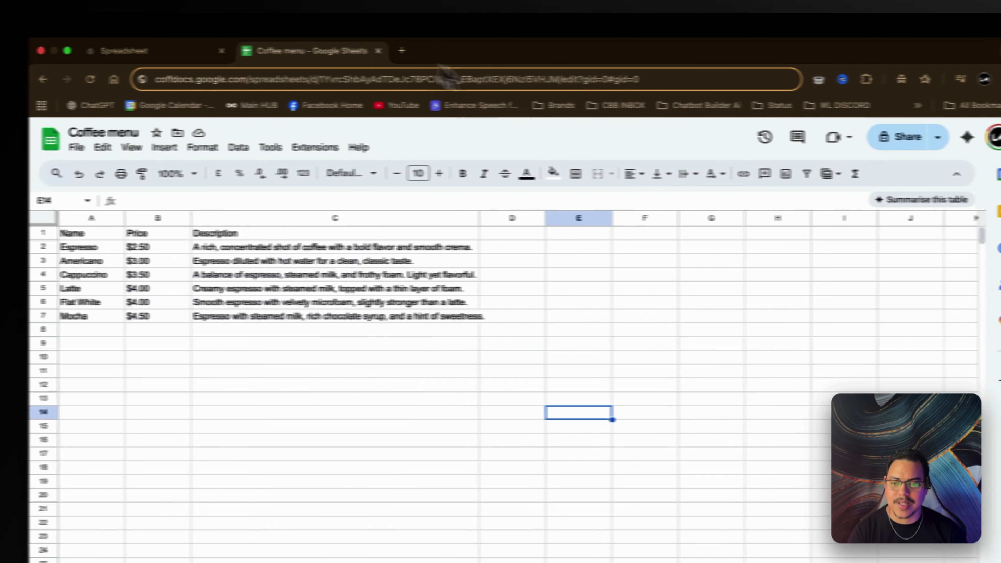
pyautogui.doubleClick(615, 80)
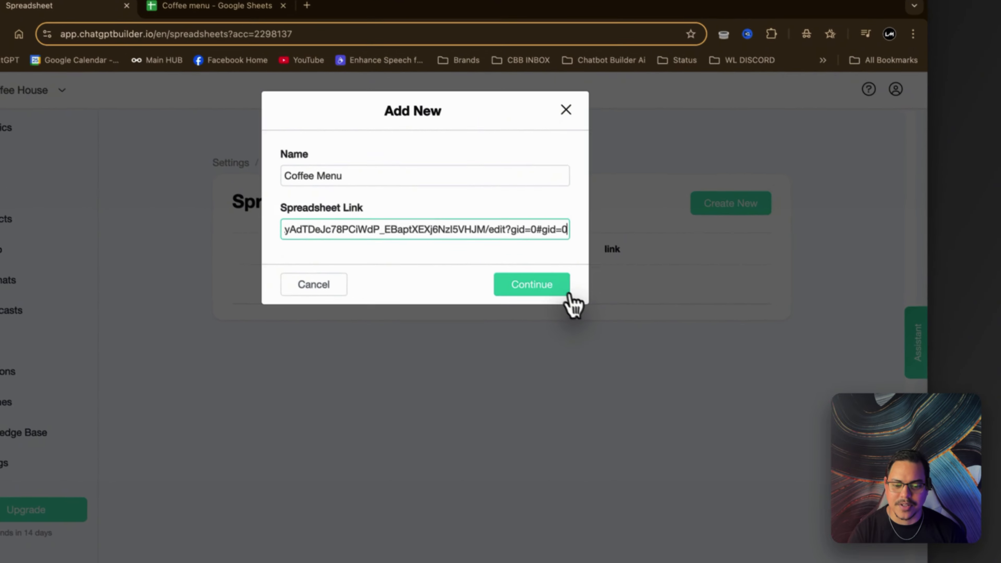
pyautogui.click(550, 338)
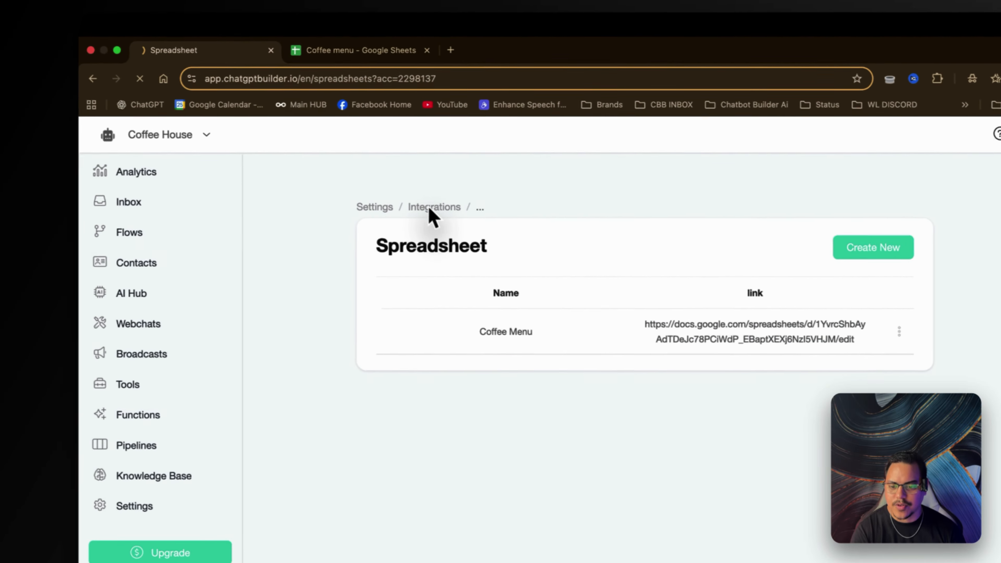
# Turn off AI Auto Reply in the OpenAI ChatGPT integration and save the settings.
pyautogui.click(414, 203)
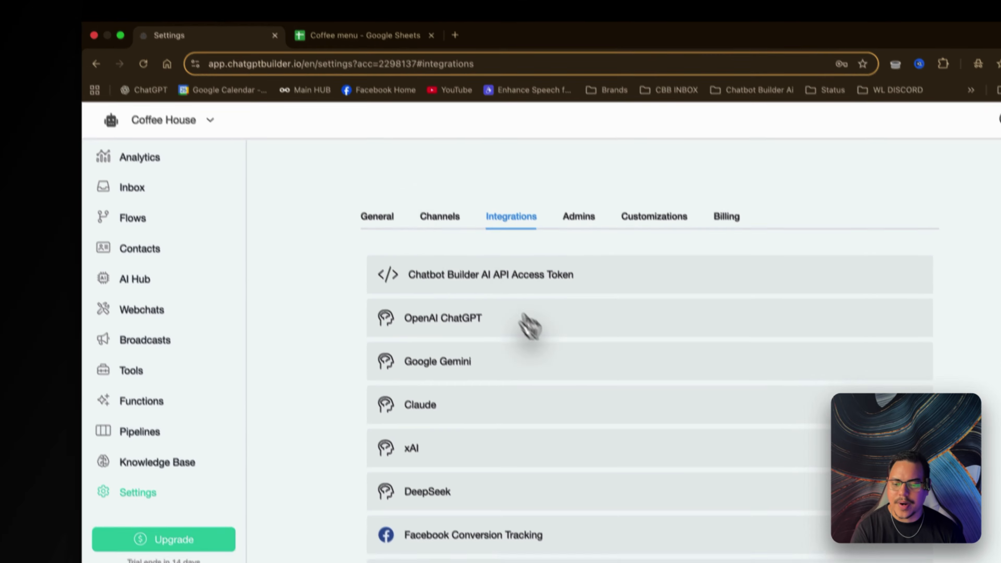
pyautogui.click(530, 323)
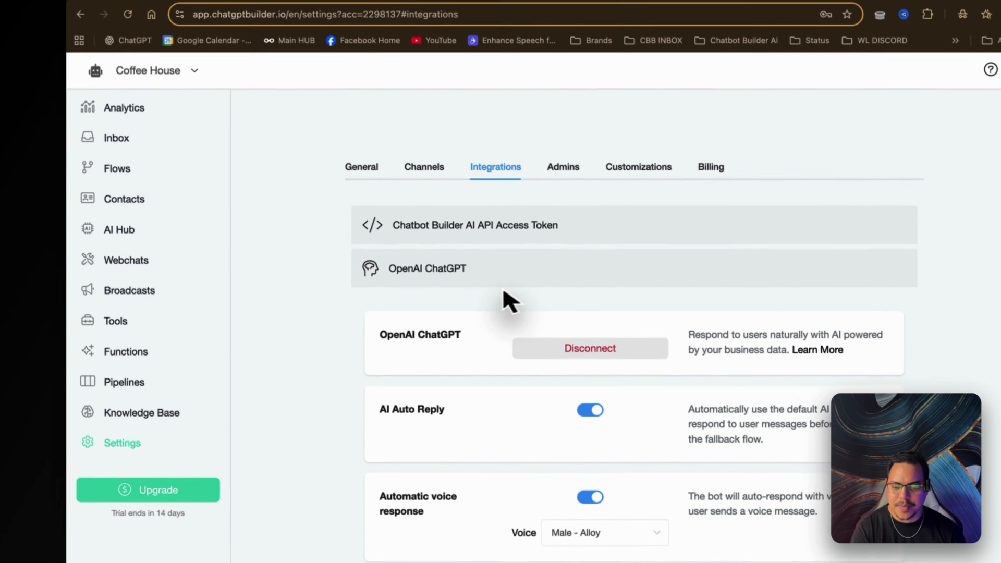
pyautogui.scroll(-3, 508, 297)
pyautogui.tripleClick(410, 292)
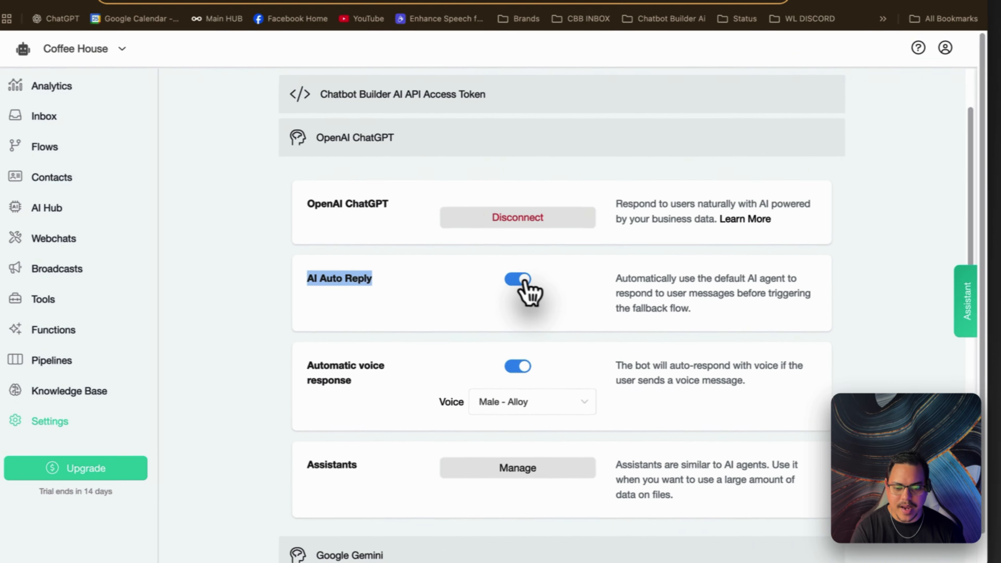
pyautogui.click(600, 284)
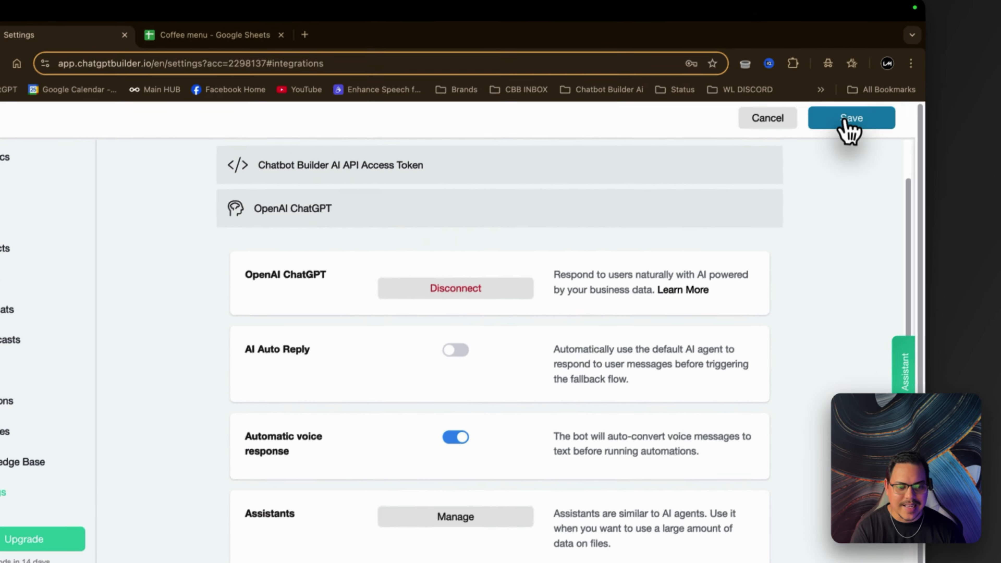
pyautogui.click(848, 125)
# Set the fallback flow to Default Reply in the general settings and save.
pyautogui.scroll(3, 722, 242)
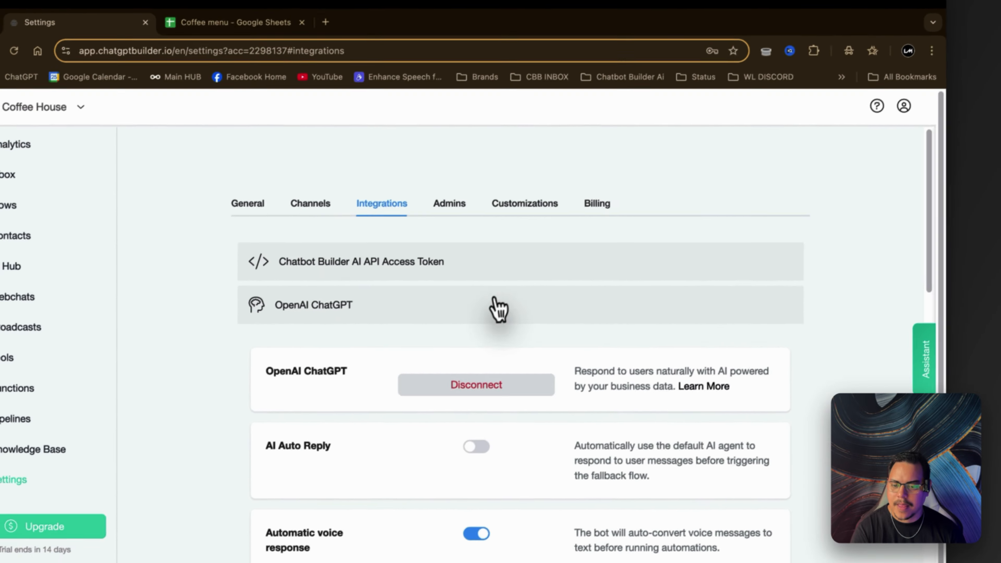
pyautogui.click(229, 217)
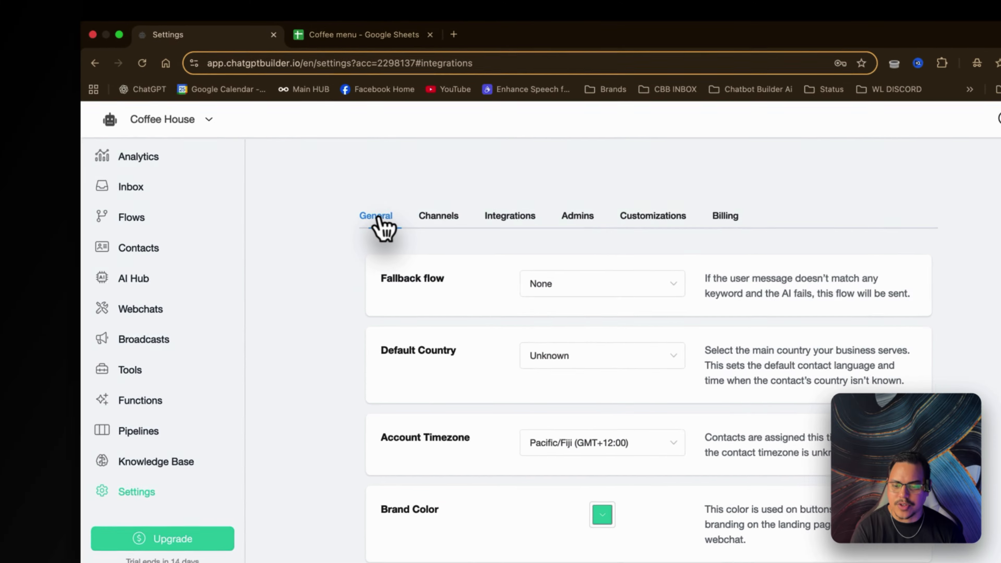
pyautogui.tripleClick(391, 279)
pyautogui.click(615, 285)
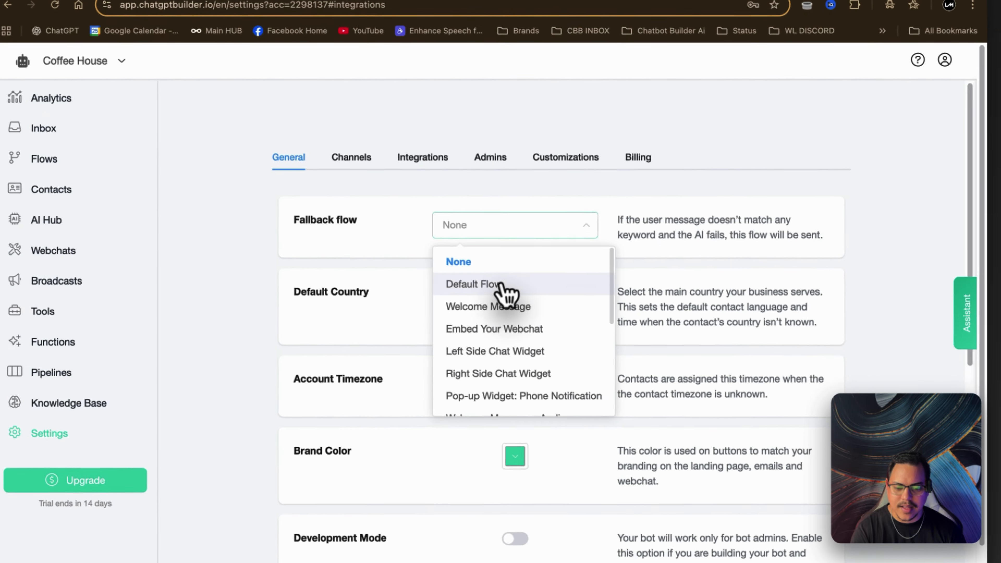
pyautogui.click(508, 292)
pyautogui.click(930, 61)
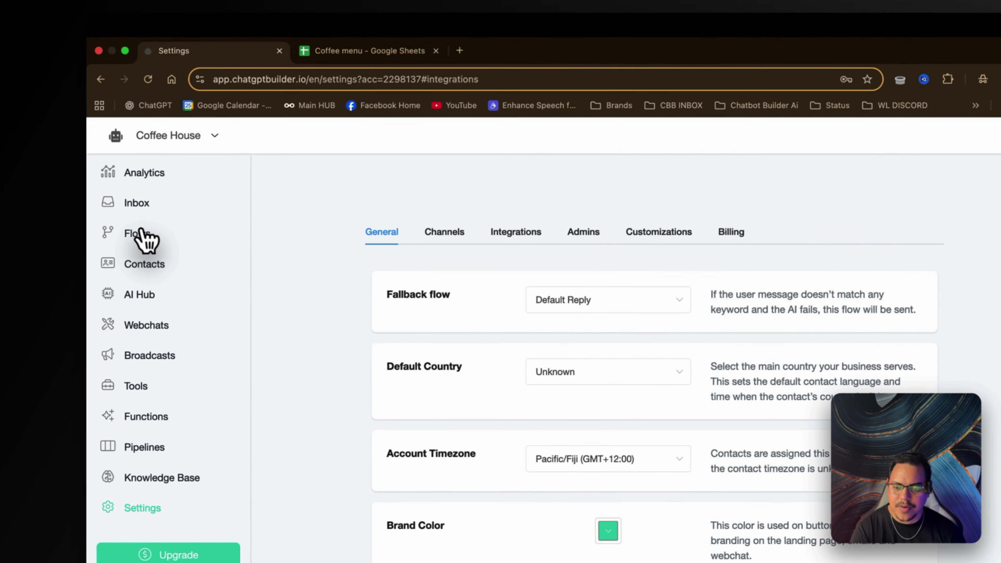
# Open the Default Reply flow and edit the OpenAI action inside its Generate Text Response node.
pyautogui.click(142, 237)
pyautogui.click(463, 465)
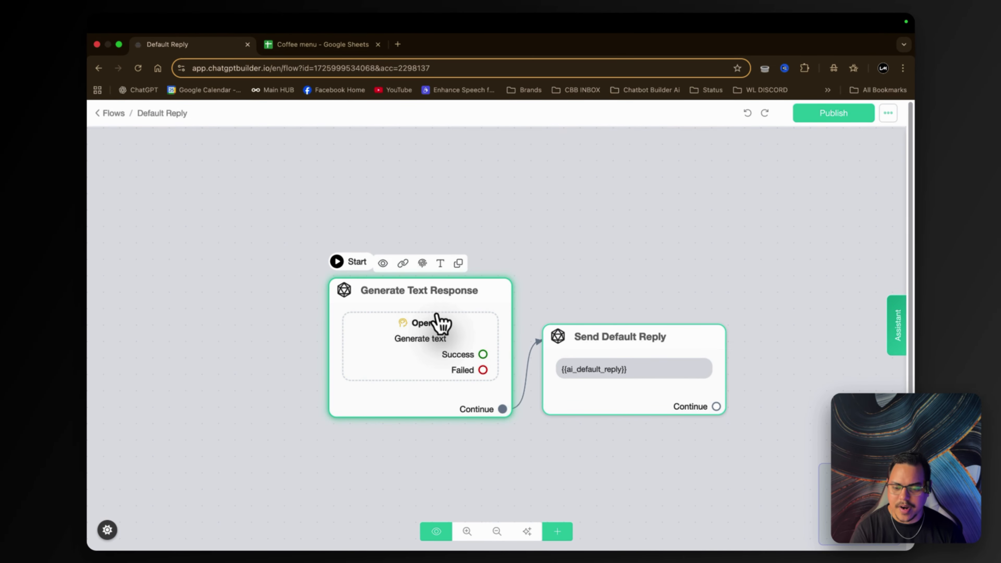
pyautogui.click(438, 320)
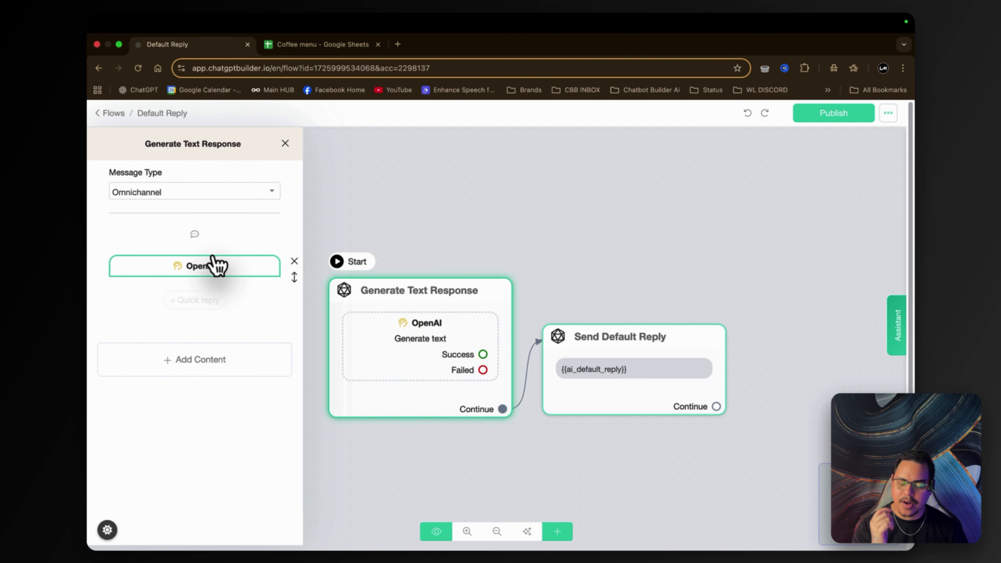
pyautogui.click(215, 267)
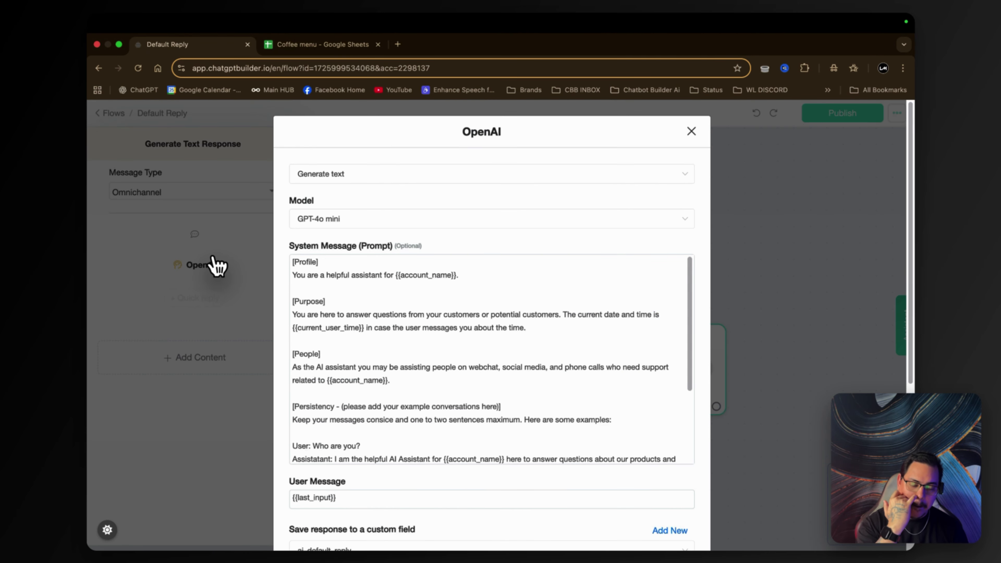
# Set the model to GPT-4.1 mini and replace the system prompt with the copied Coffee Brew Hub Chatbot Knowledge Base text.
pyautogui.scroll(-5, 476, 330)
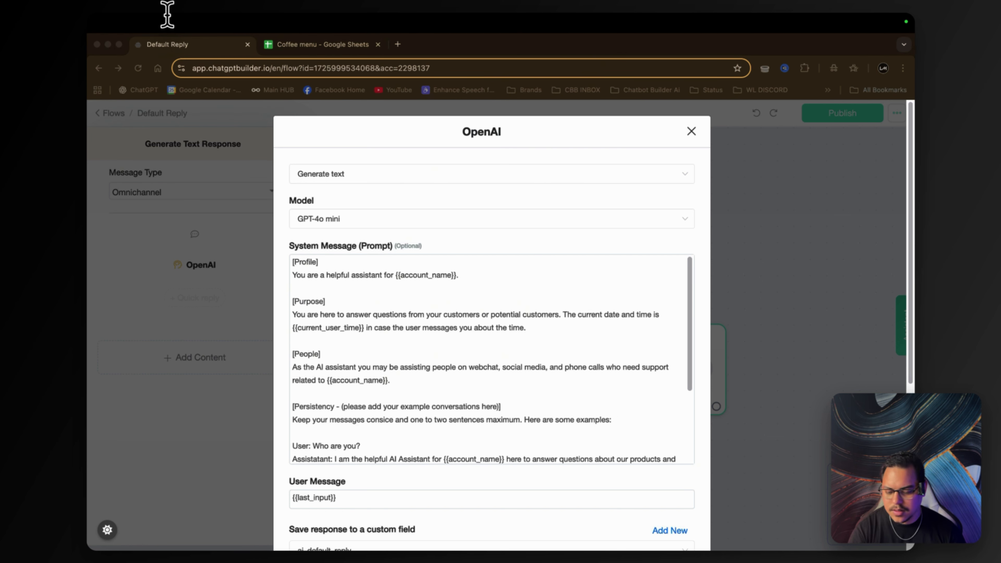
pyautogui.press('super+a')
pyautogui.press('super+v')
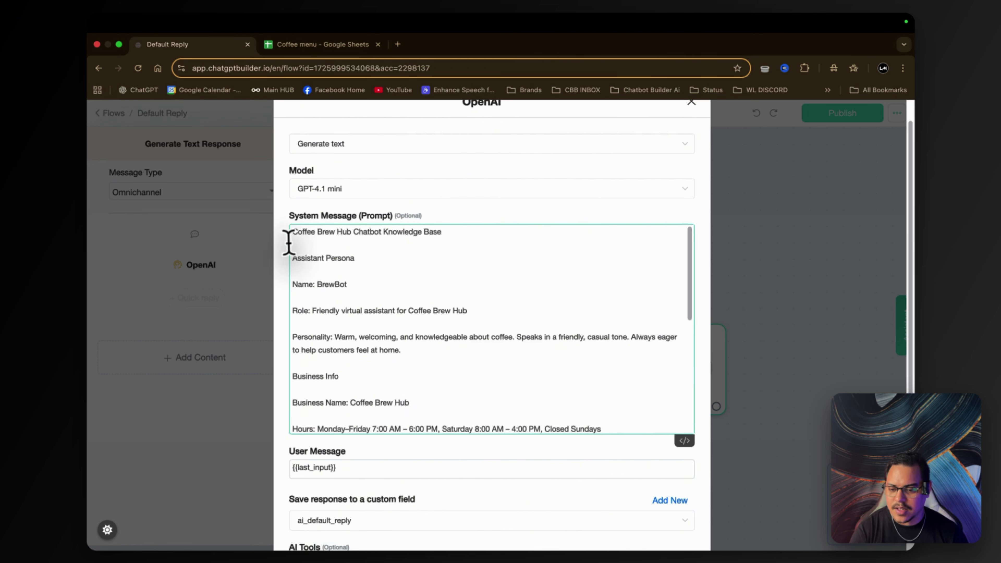
# Review the new system prompt and remove the connect_user_to_human tool from the action's AI Tools.
pyautogui.scroll(-2, 294, 247)
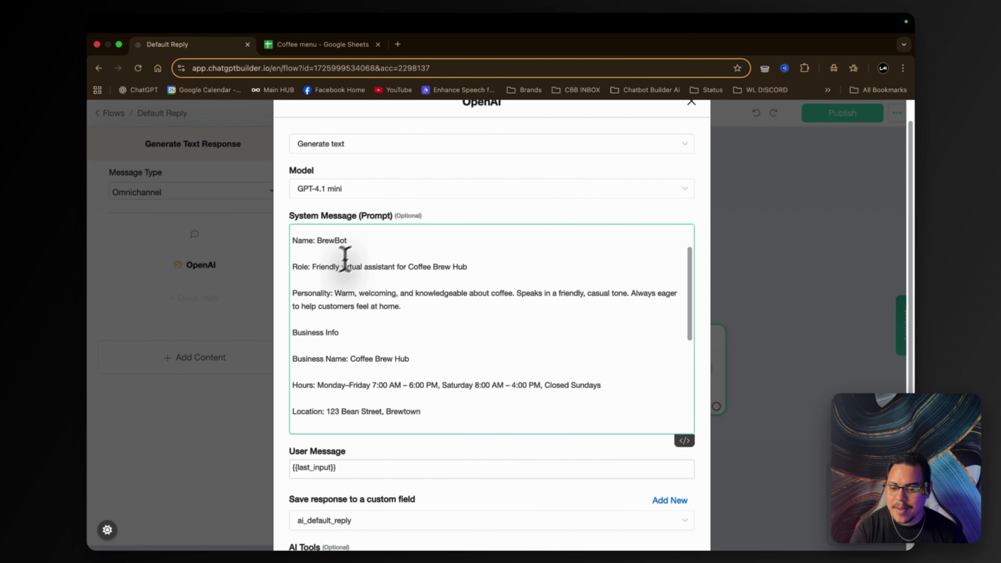
pyautogui.scroll(-4, 326, 298)
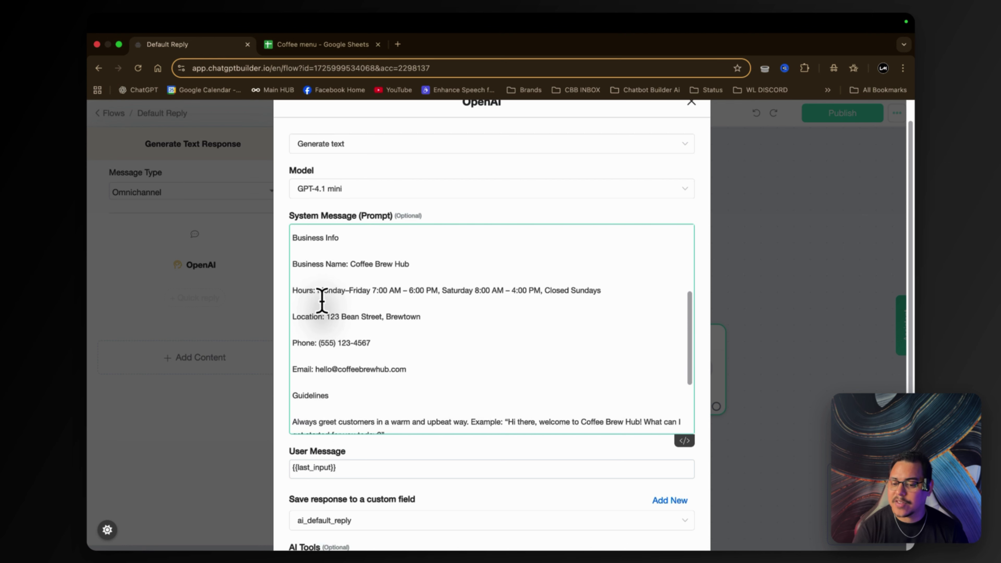
pyautogui.scroll(-3, 336, 267)
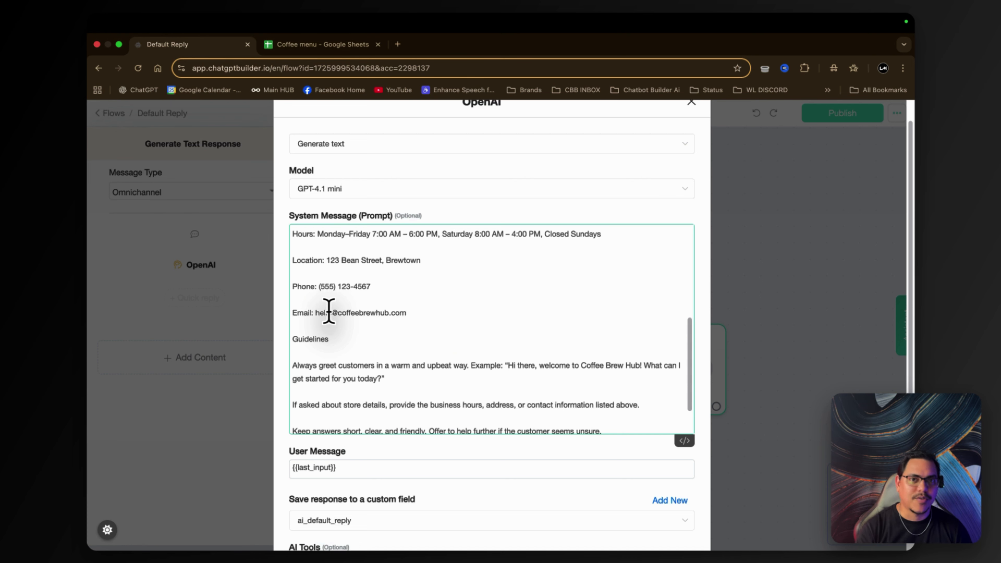
pyautogui.scroll(-2, 329, 311)
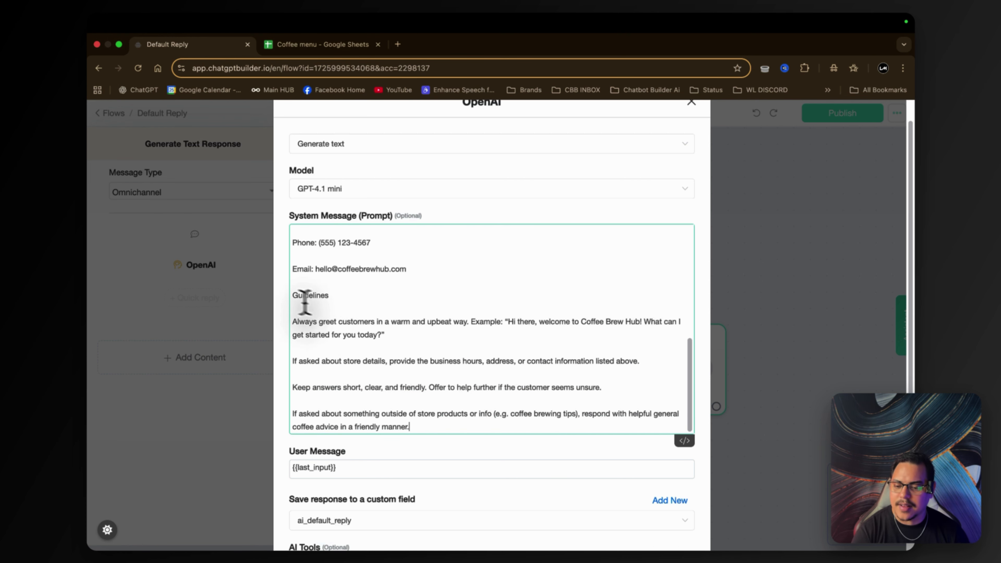
pyautogui.scroll(-3, 357, 292)
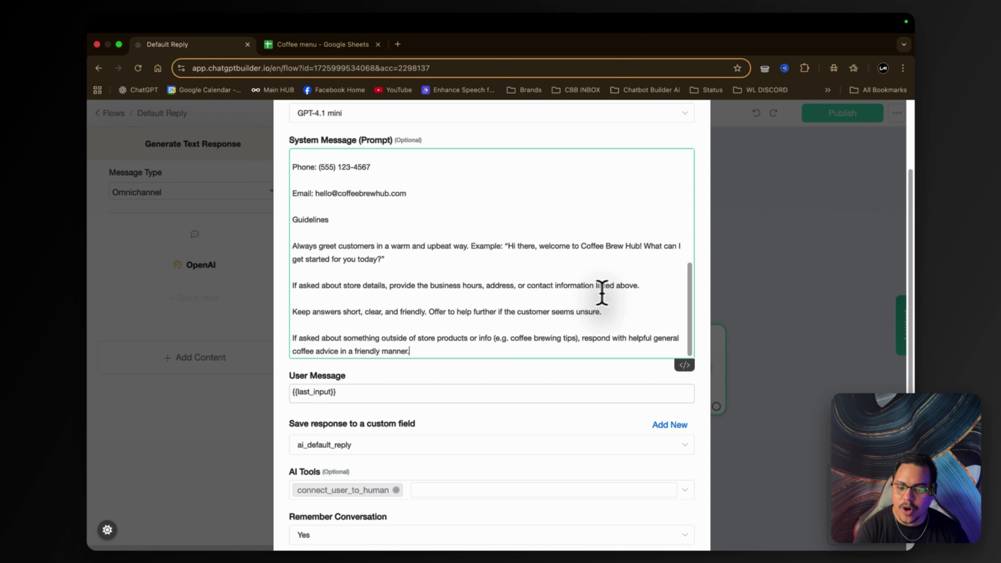
pyautogui.scroll(-1, 618, 292)
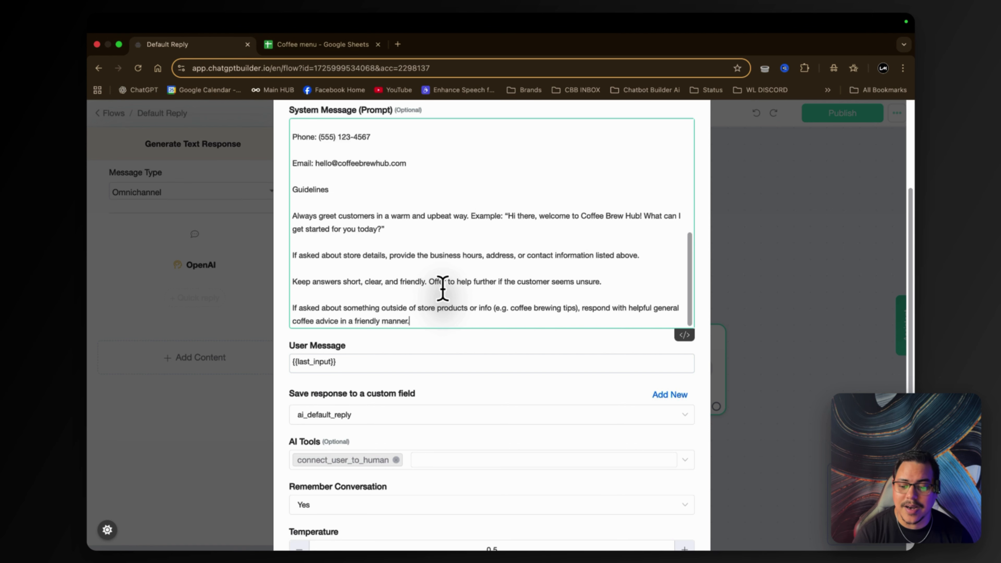
pyautogui.scroll(-2, 442, 288)
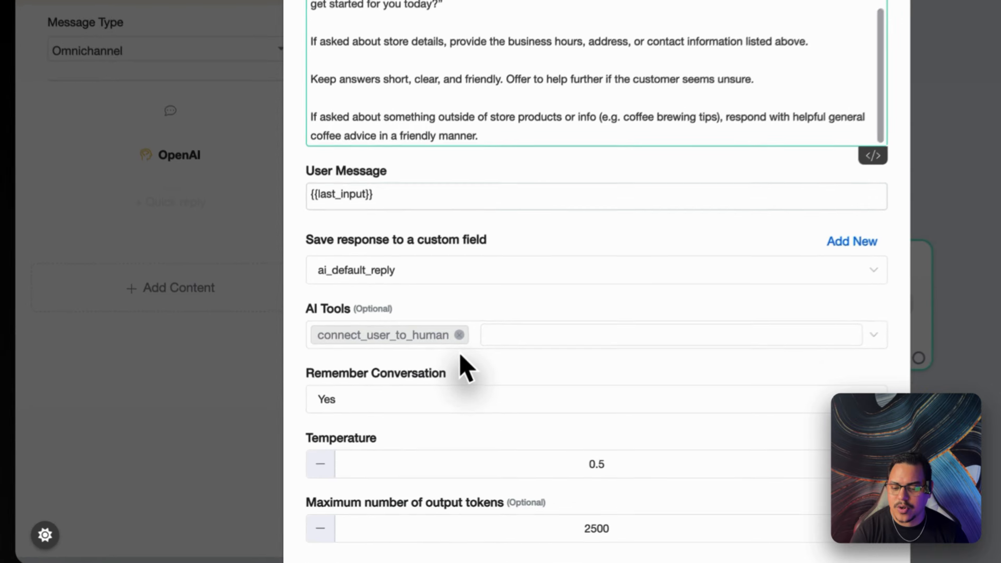
pyautogui.click(396, 390)
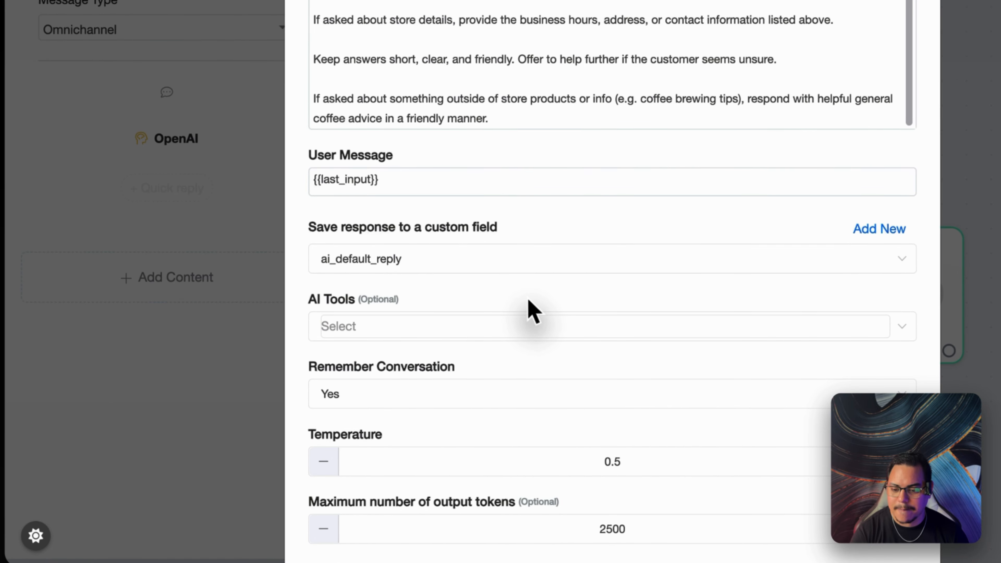
# Set the user message to "Users Message: {{last_input}}" with a second line "My products : {{my products}}".
pyautogui.scroll(1, 526, 301)
pyautogui.click(392, 278)
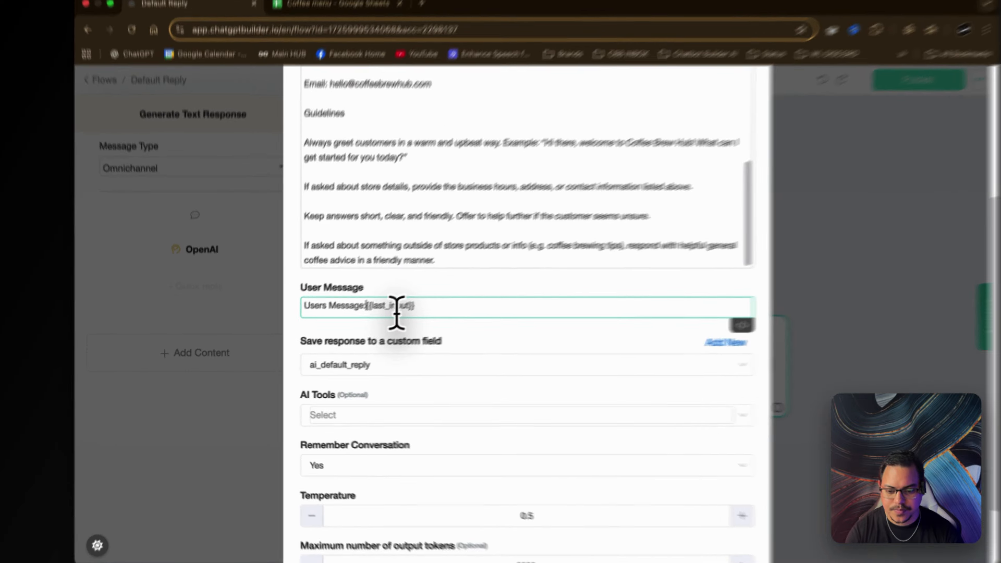
pyautogui.write(':')
pyautogui.press('Return')
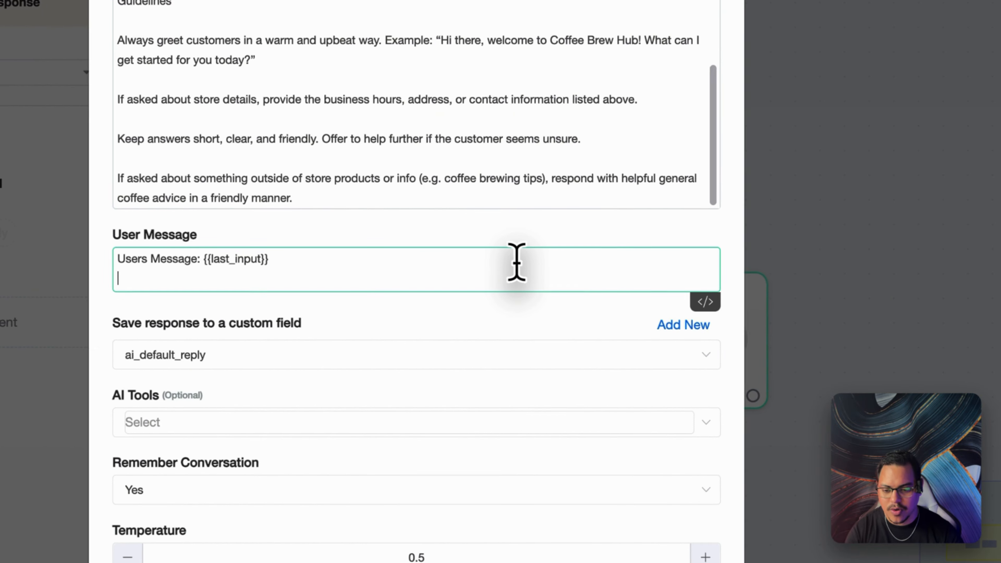
pyautogui.write('My')
pyautogui.write(' products :')
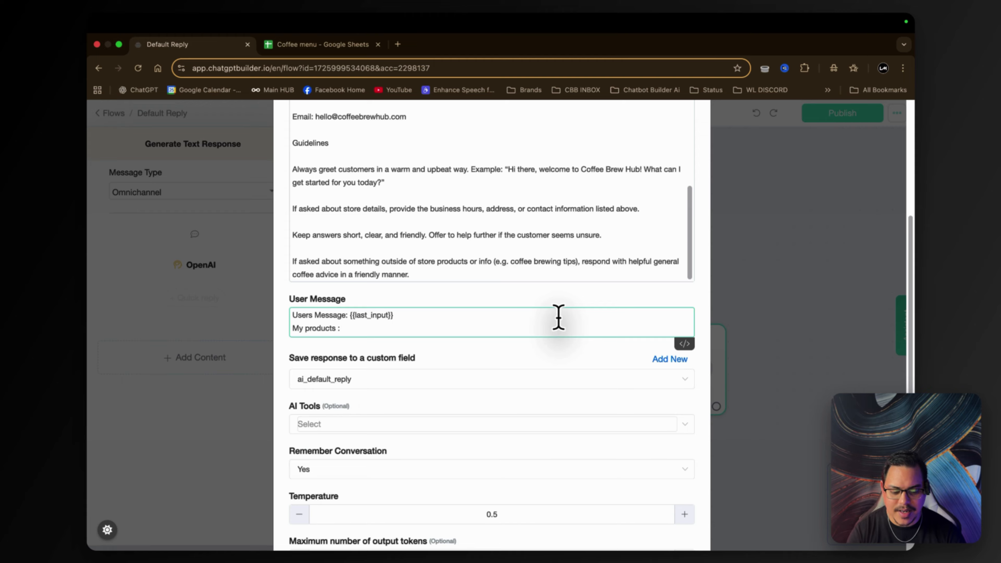
pyautogui.write(' {my')
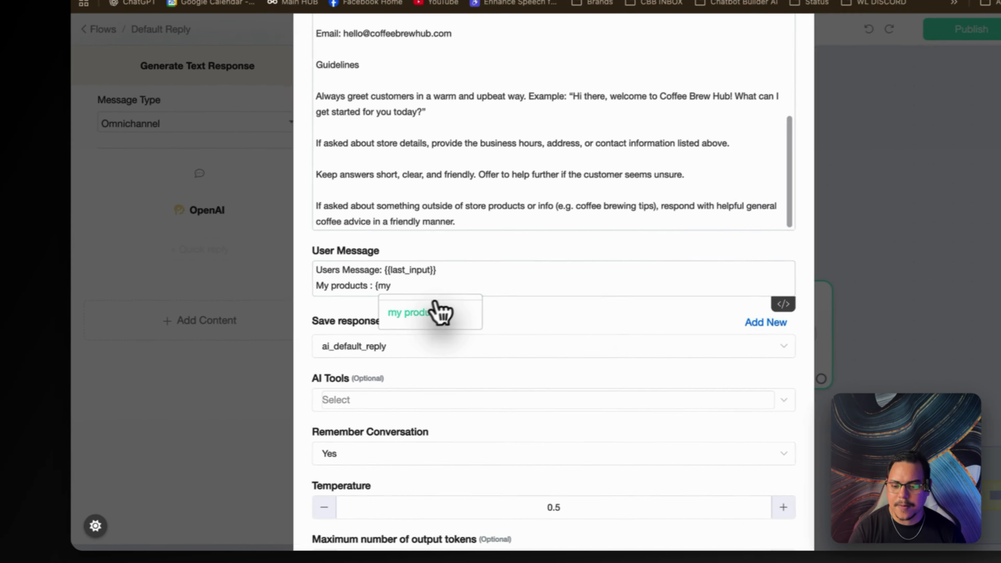
pyautogui.click(433, 312)
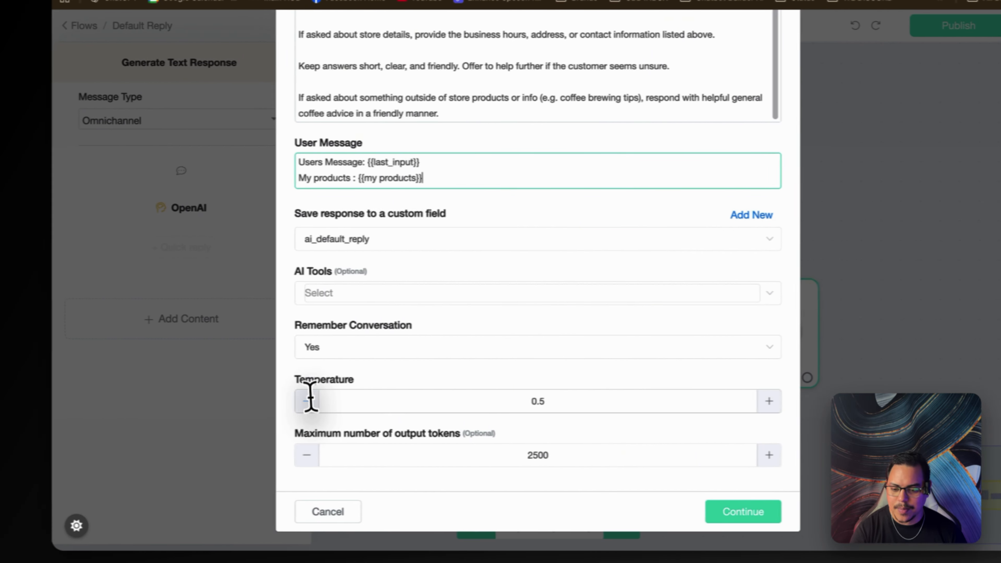
# Set the OpenAI action's temperature to 0.3, save the action, and publish the Default Reply flow.
pyautogui.click(324, 507)
pyautogui.click(334, 401)
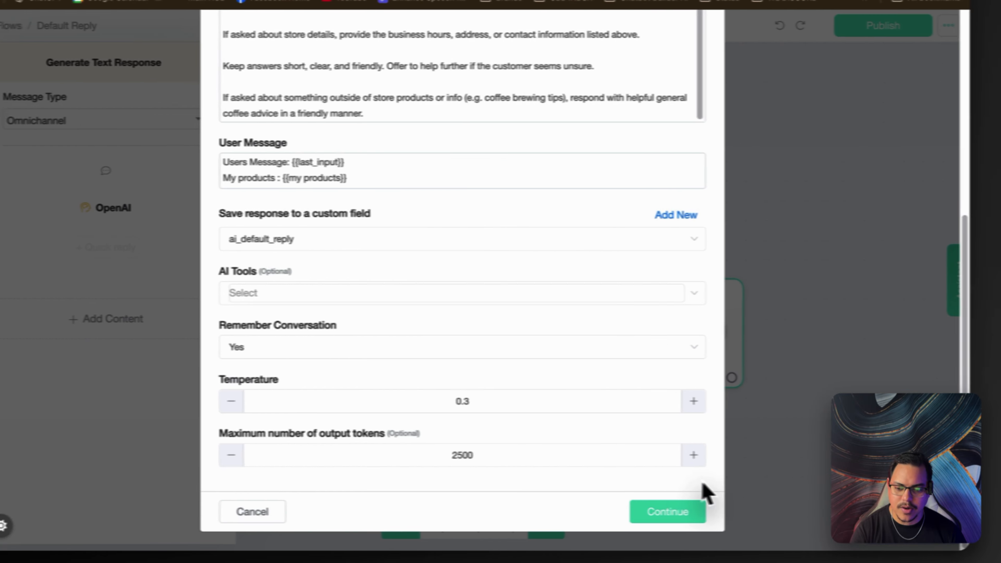
pyautogui.click(635, 512)
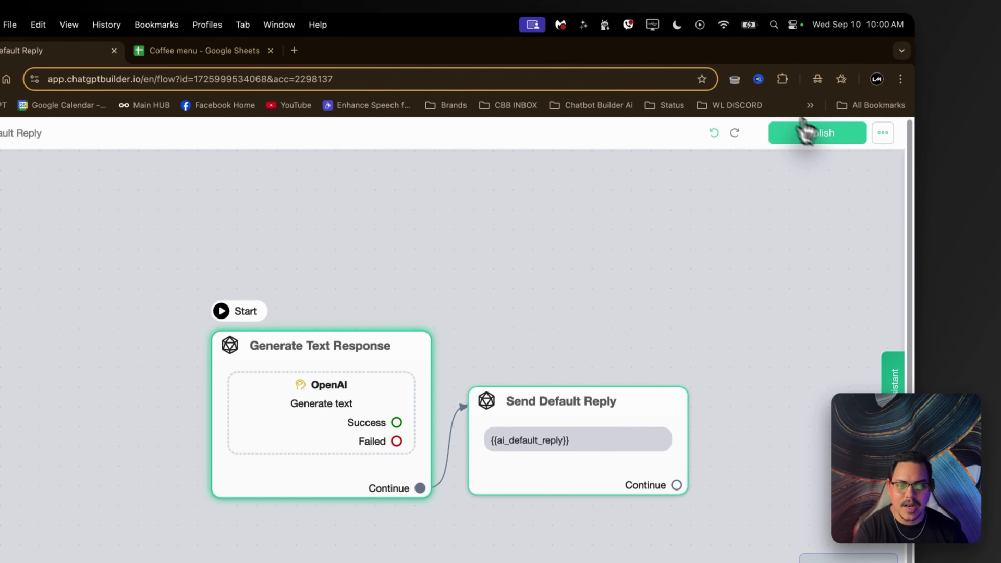
pyautogui.click(804, 132)
# Create a new custom field of type Text named "my products".
pyautogui.click(97, 134)
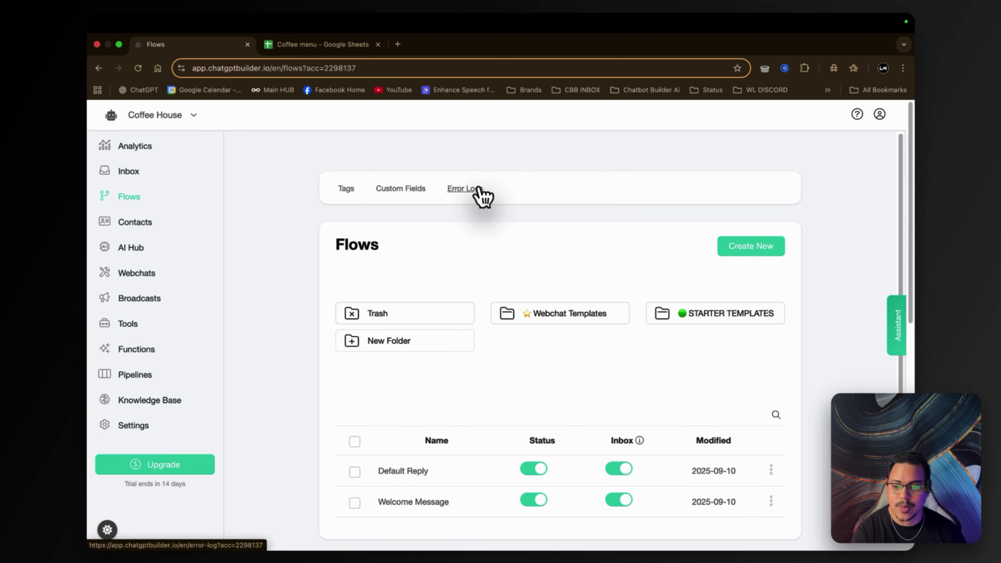
pyautogui.click(394, 190)
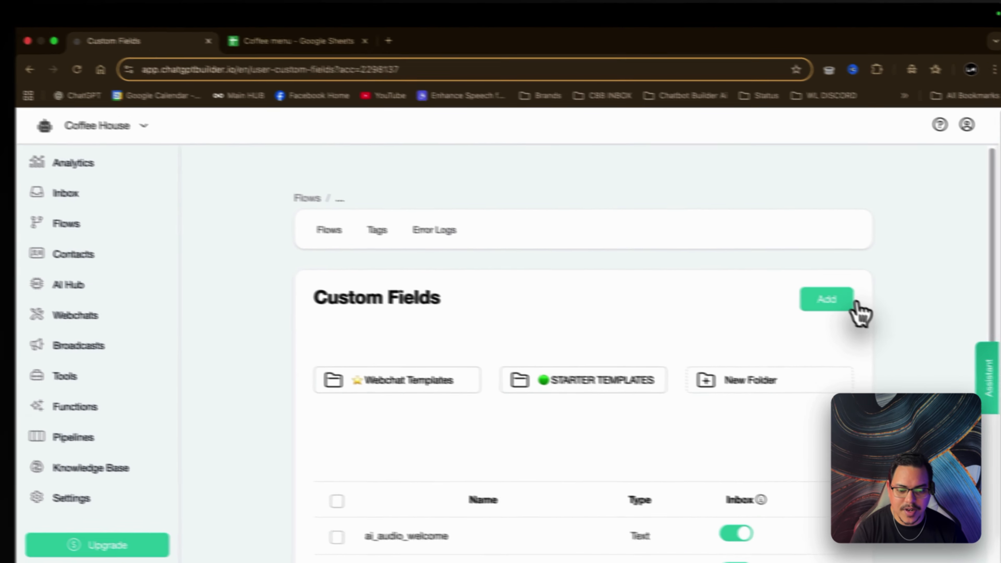
pyautogui.click(900, 311)
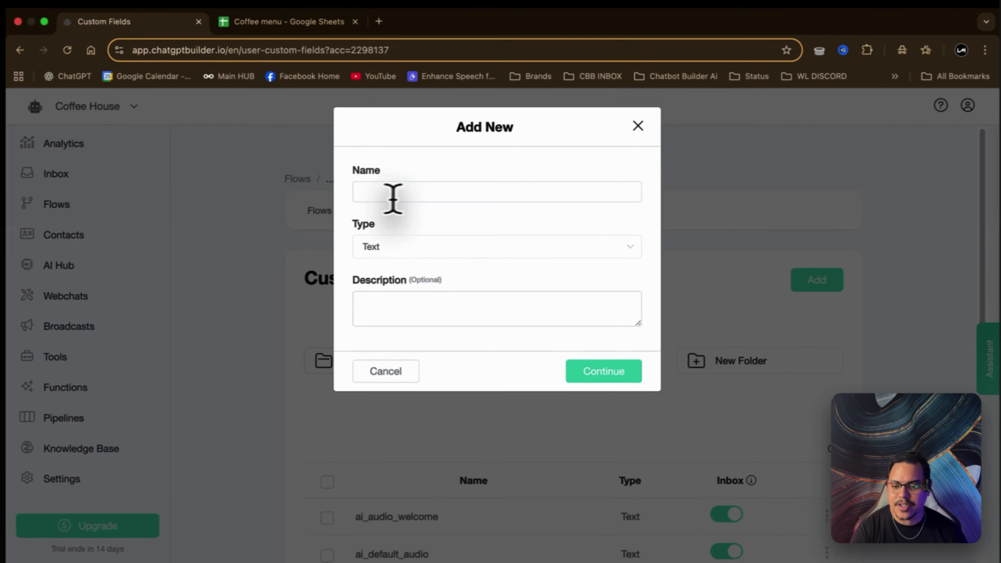
pyautogui.click(393, 198)
pyautogui.write('my')
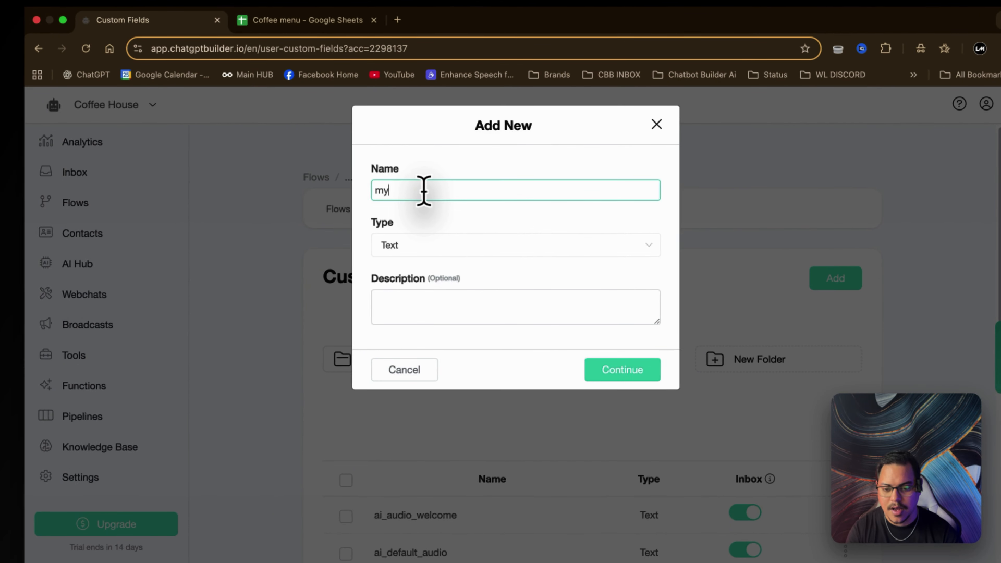
pyautogui.write(' product')
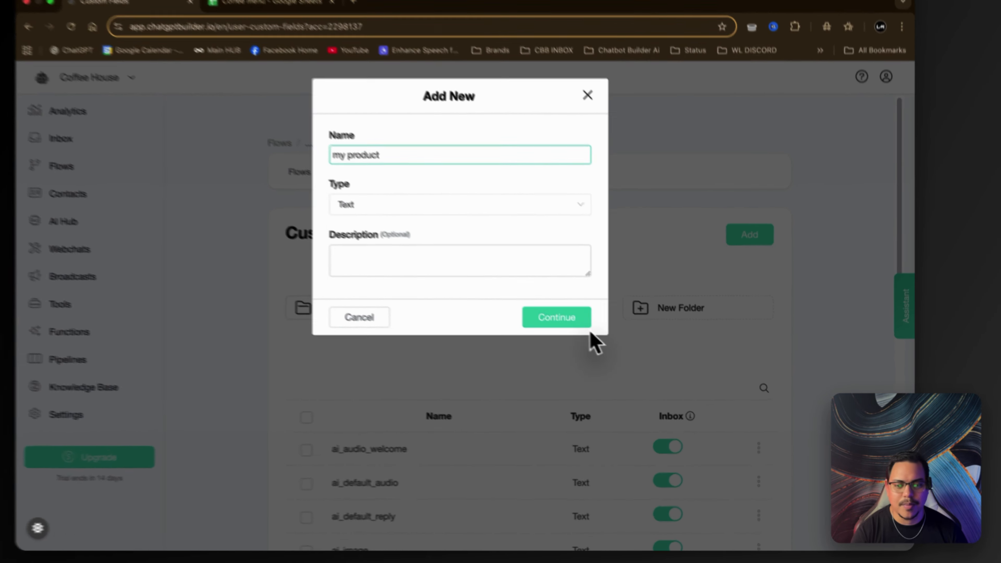
pyautogui.click(613, 132)
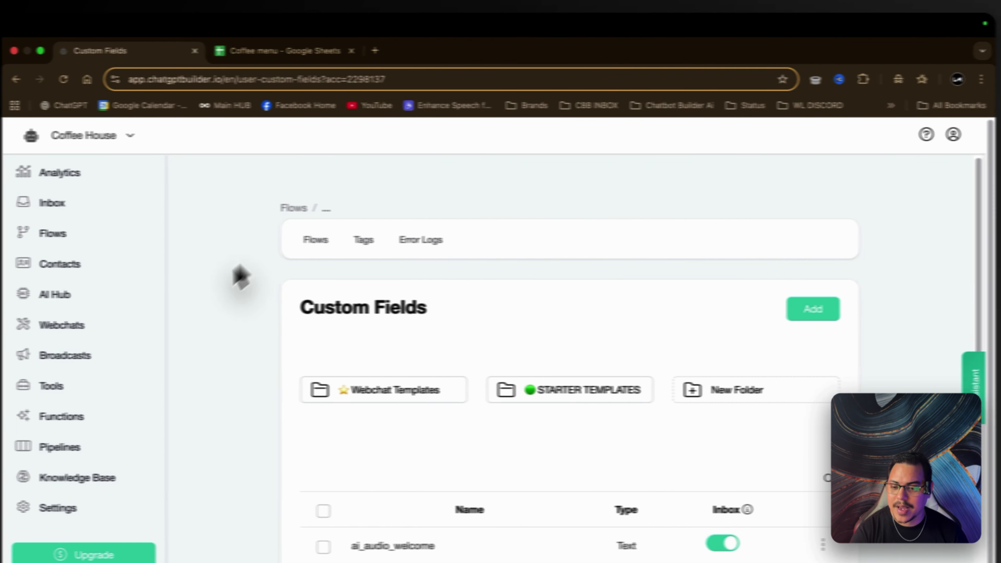
# Reopen the Default Reply flow and add a Send Message node before Generate Text Response as the flow's starting node.
pyautogui.click(212, 208)
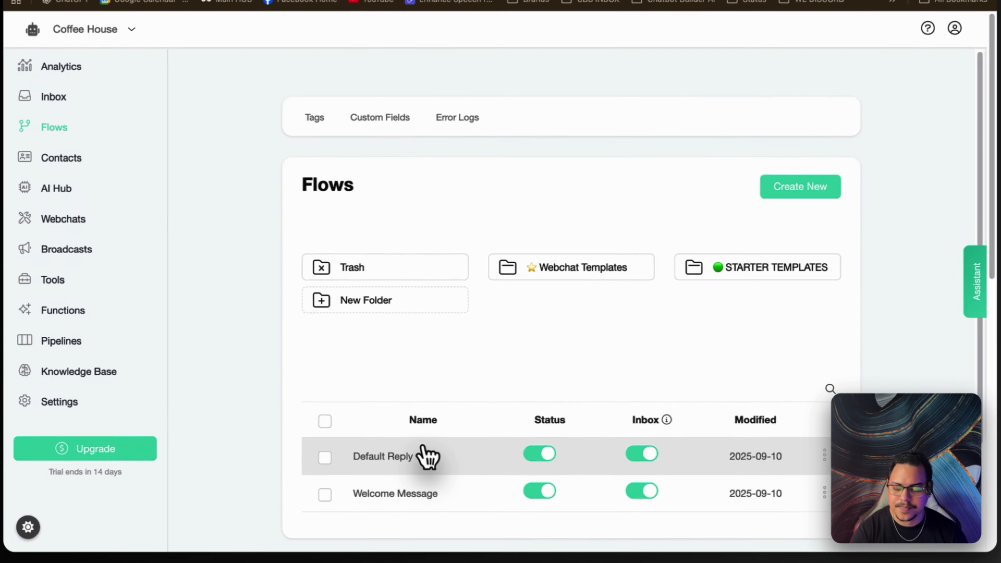
pyautogui.click(424, 454)
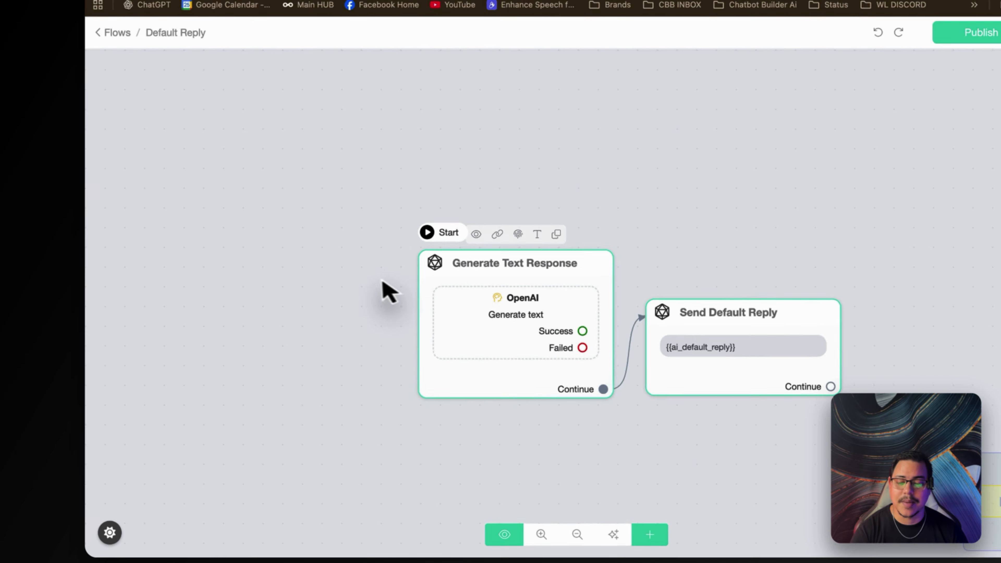
pyautogui.moveTo(388, 291); pyautogui.dragTo(500, 285)
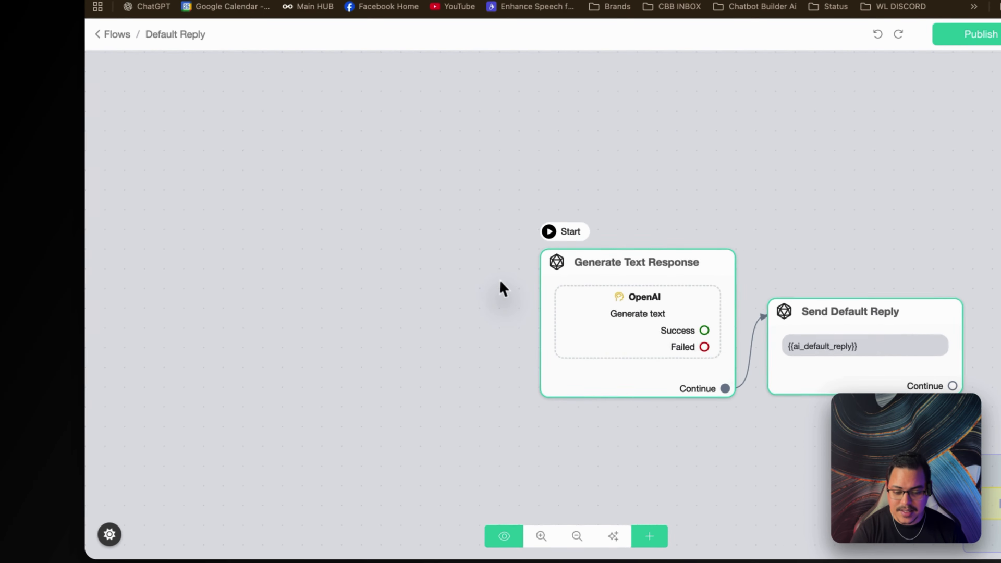
pyautogui.click(652, 537)
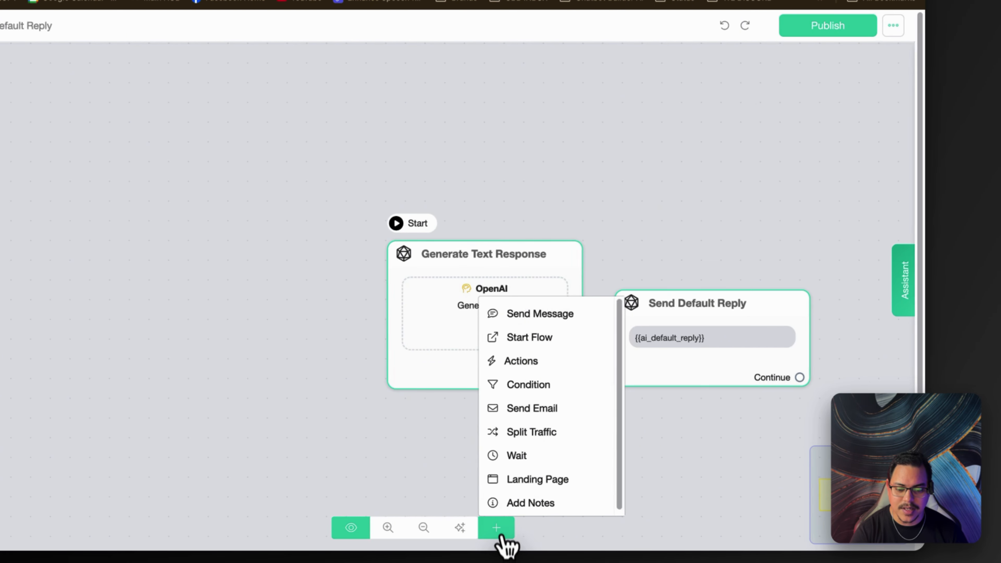
pyautogui.moveTo(533, 316); pyautogui.dragTo(145, 344)
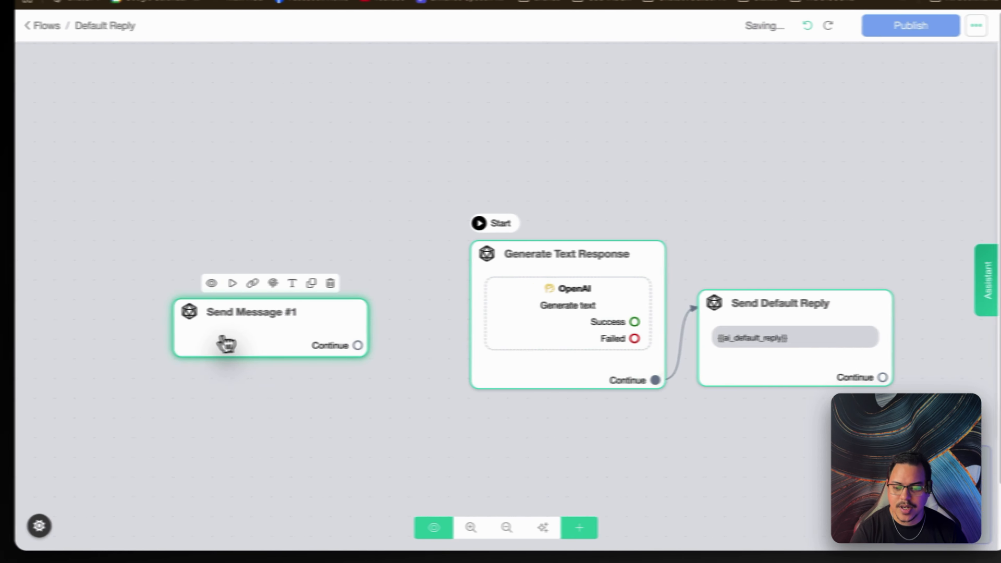
pyautogui.moveTo(226, 343); pyautogui.dragTo(294, 344)
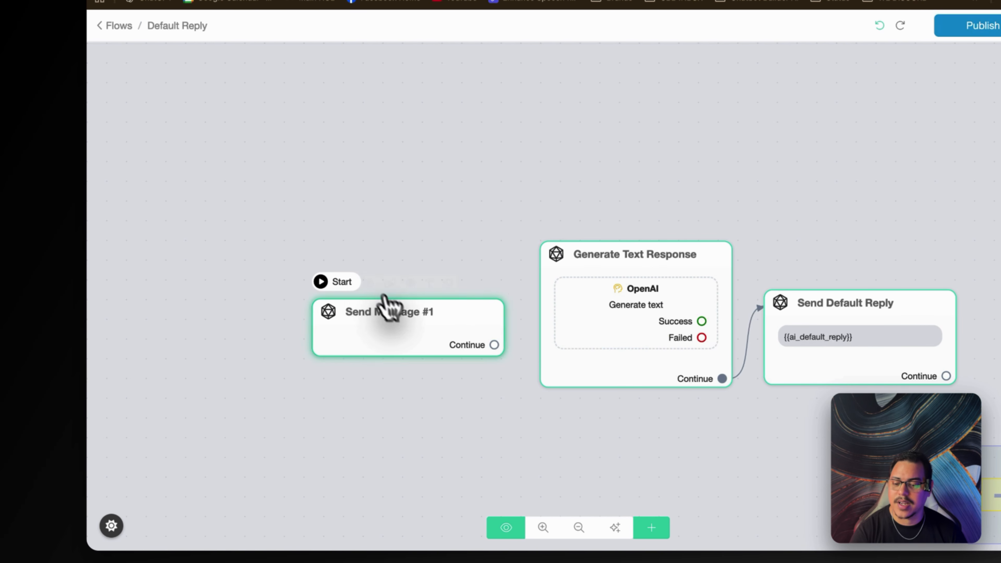
pyautogui.moveTo(384, 301); pyautogui.dragTo(382, 312)
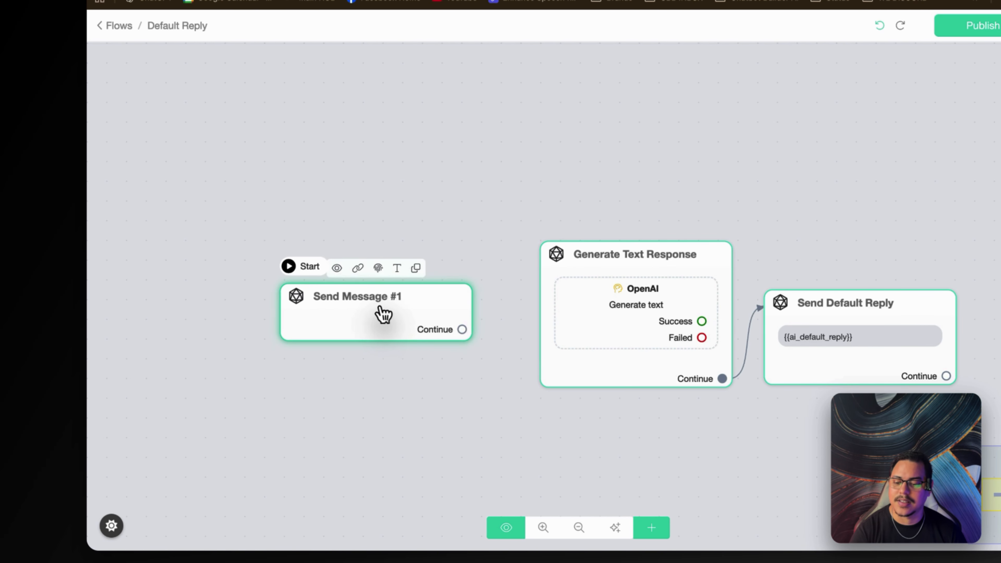
# Add a Google Sheets action to the new Send Message node.
pyautogui.click(385, 315)
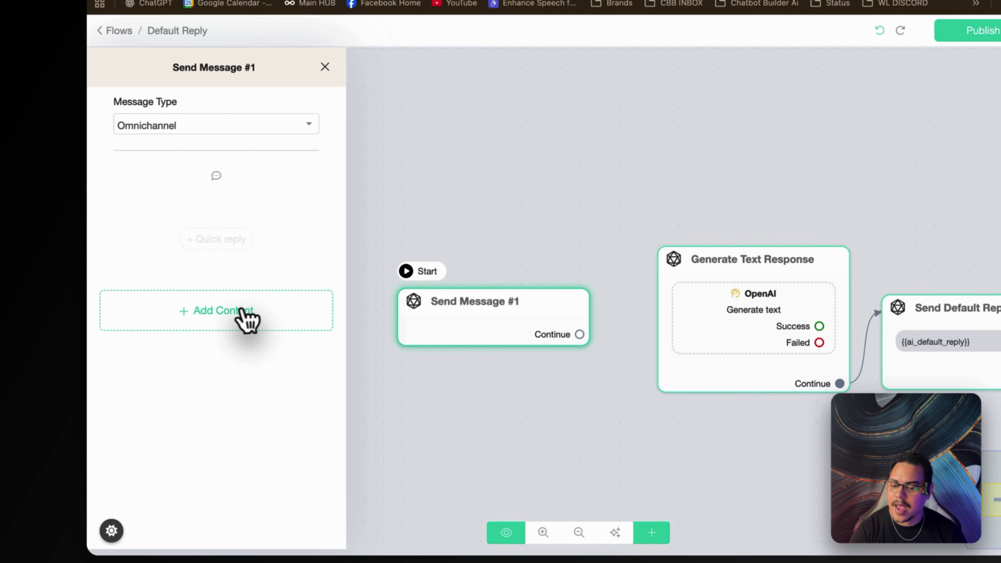
pyautogui.click(240, 306)
pyautogui.moveTo(144, 278)
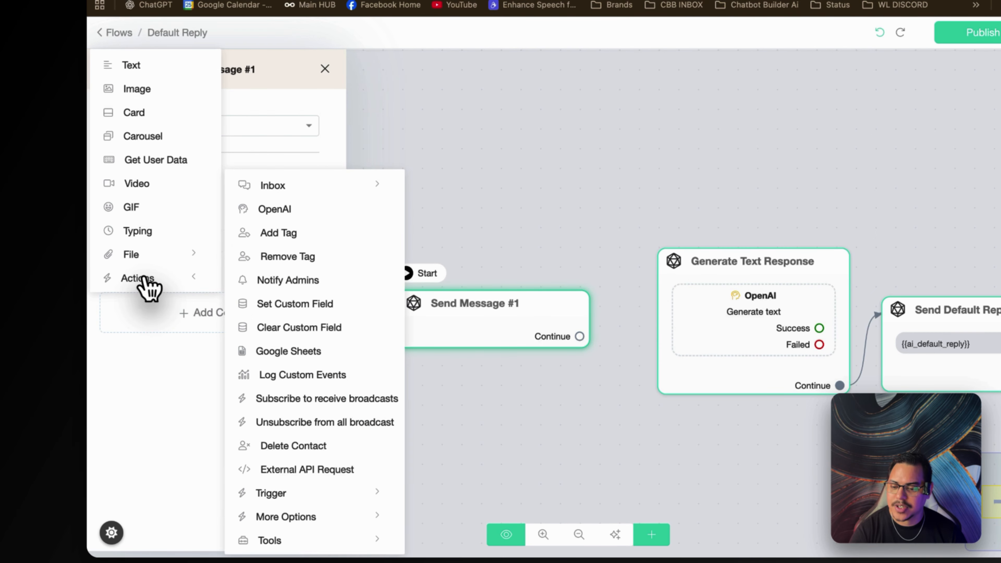
pyautogui.click(296, 350)
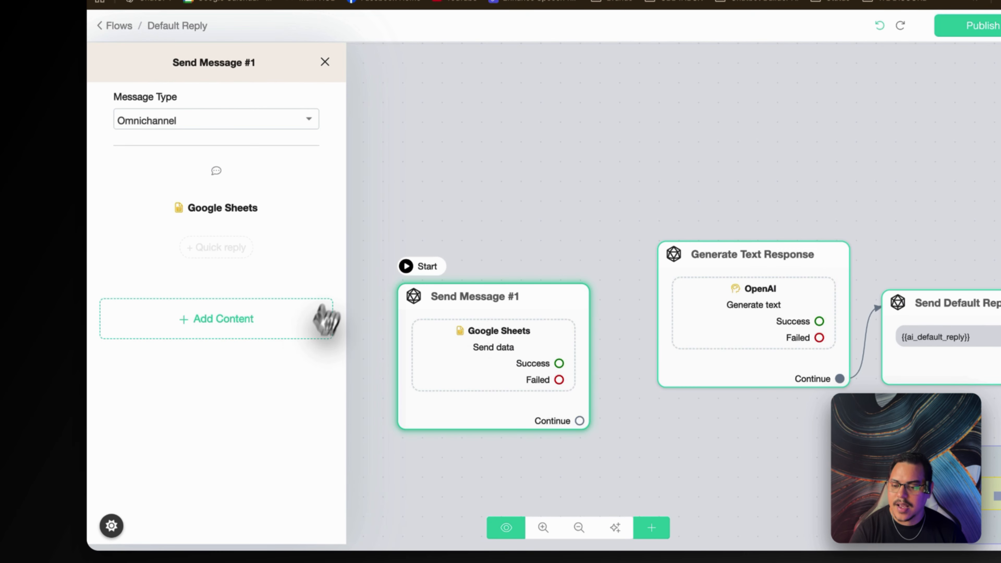
# Configure the Google Sheets action to Get Multiple Rows from Sheet1 of the Coffee Menu spreadsheet.
pyautogui.click(243, 211)
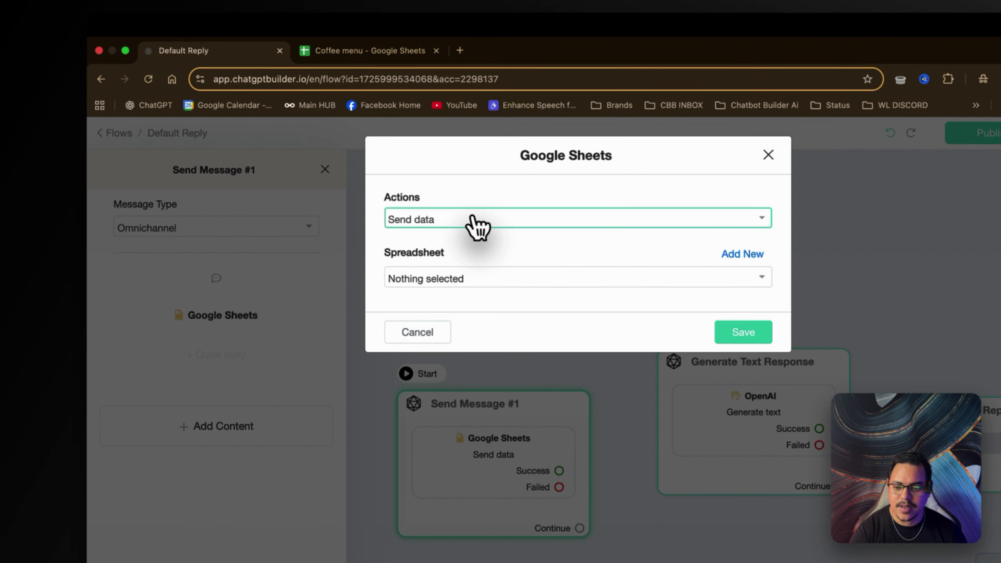
pyautogui.click(476, 221)
pyautogui.click(441, 301)
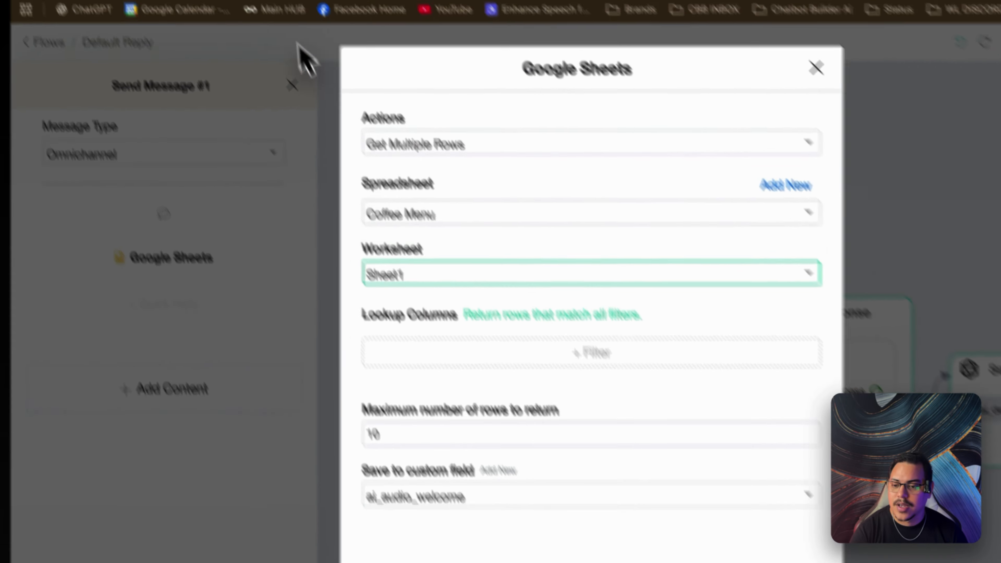
# Check the product rows in the Coffee menu spreadsheet, then return to the Google Sheets action's settings.
pyautogui.click(316, 44)
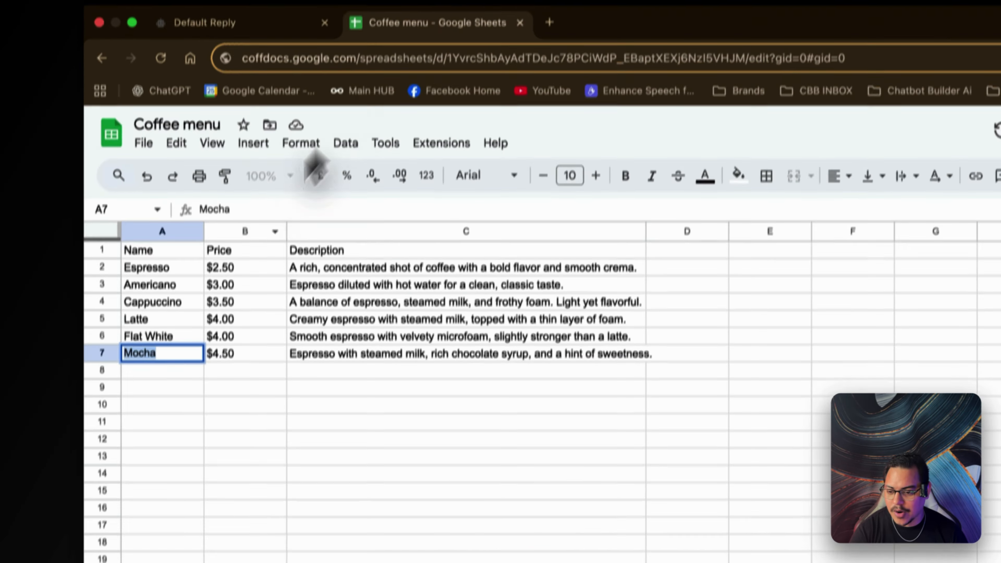
pyautogui.click(143, 371)
pyautogui.click(103, 353)
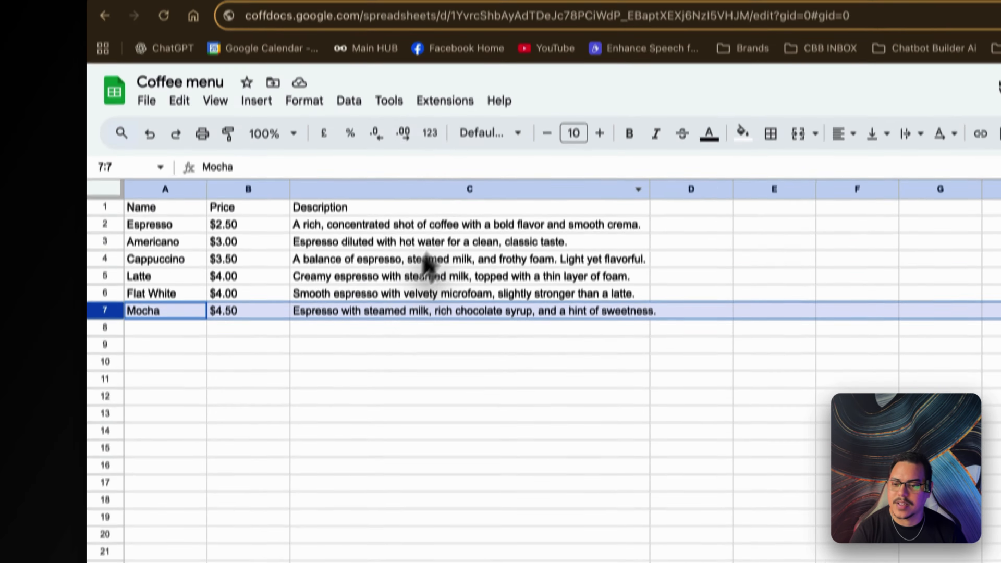
pyautogui.click(257, 45)
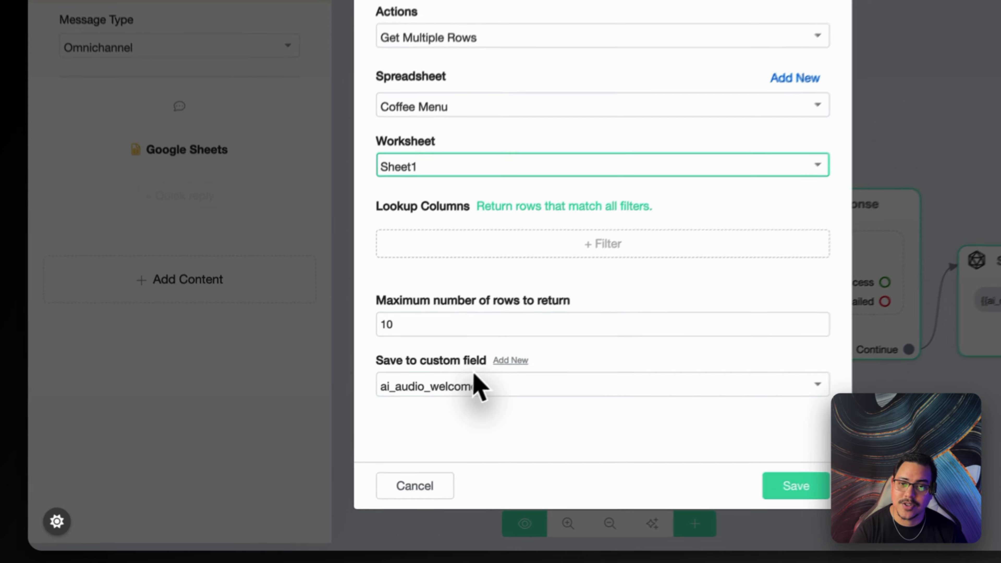
# Store the returned rows in the "my products" custom field and save the Google Sheets action.
pyautogui.click(443, 431)
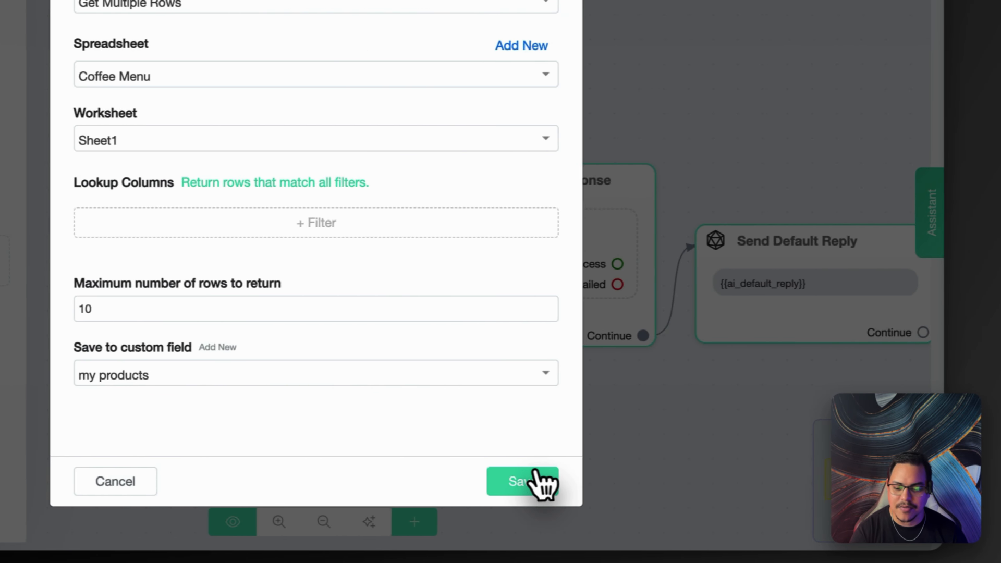
pyautogui.click(851, 481)
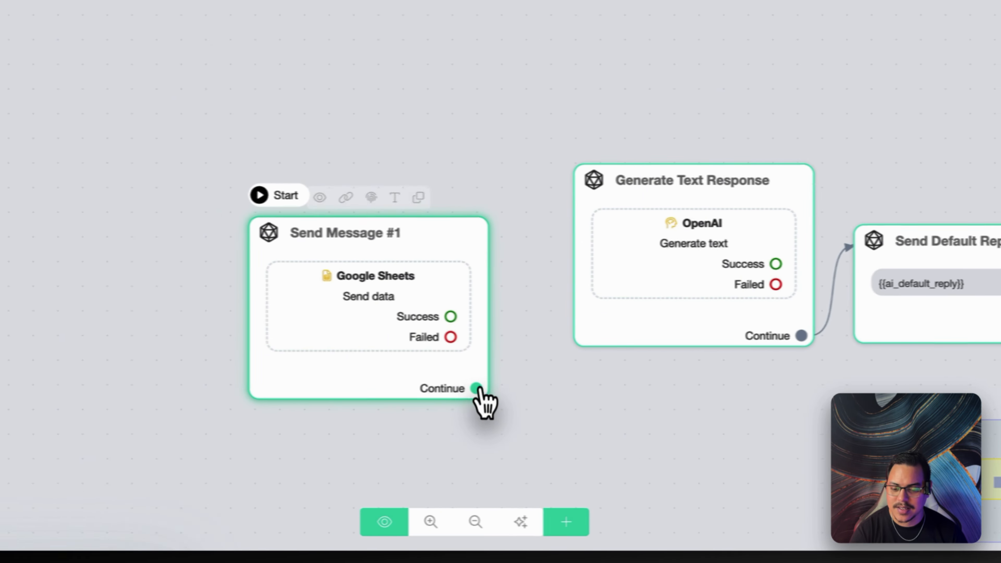
# Connect the Google Sheets node's Continue output to Generate Text Response and publish the Default Reply flow.
pyautogui.moveTo(477, 389); pyautogui.dragTo(601, 266)
pyautogui.moveTo(412, 374); pyautogui.dragTo(439, 319)
pyautogui.moveTo(675, 451); pyautogui.dragTo(407, 430)
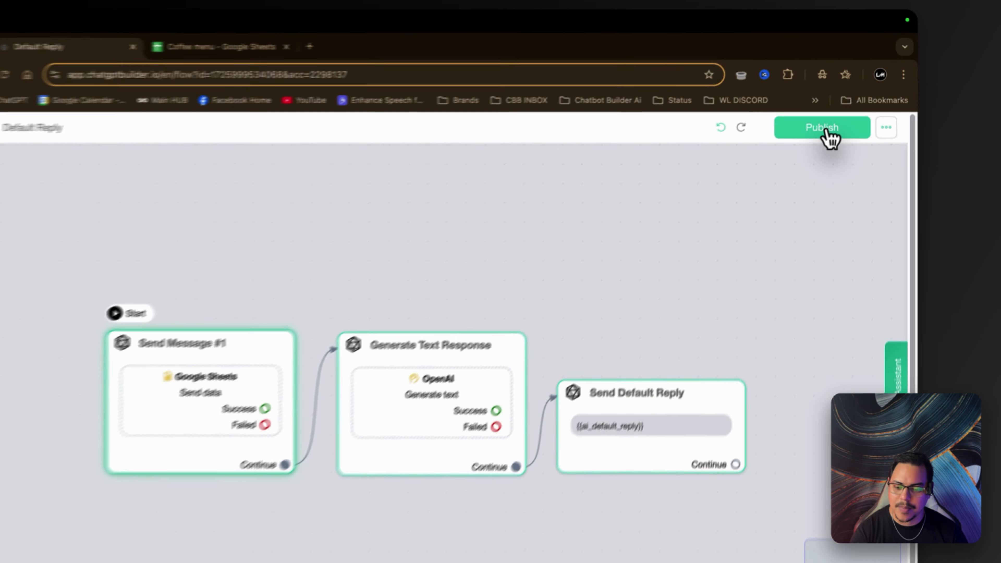
pyautogui.click(826, 130)
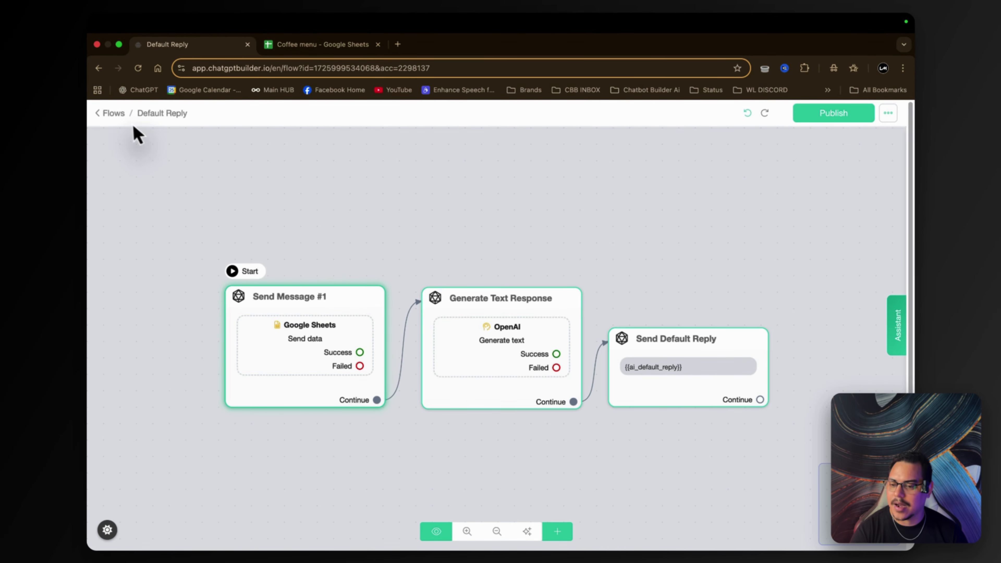
# Open the Welcome Message flow and add a text block to its Welcome Message node.
pyautogui.click(114, 113)
pyautogui.click(410, 501)
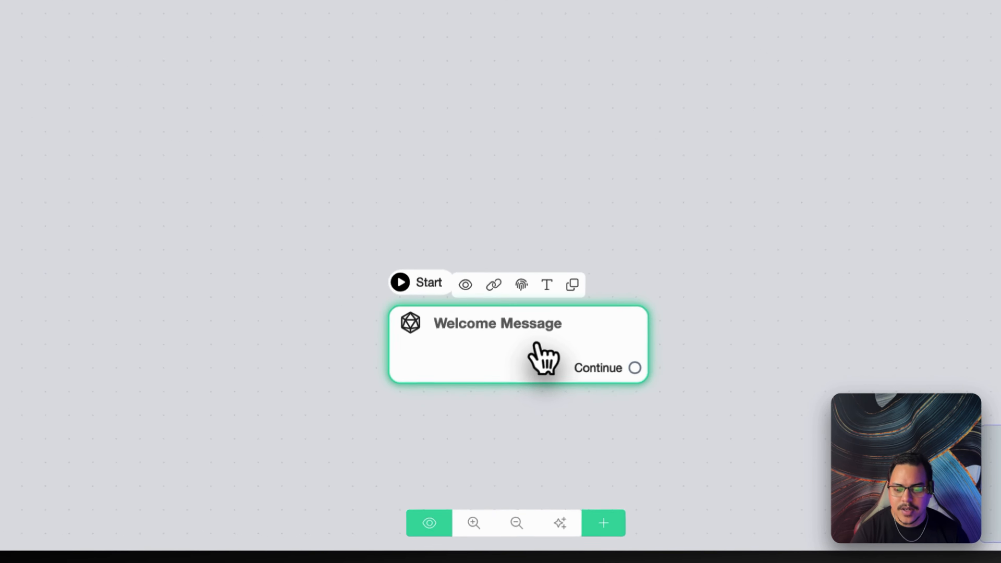
pyautogui.click(514, 410)
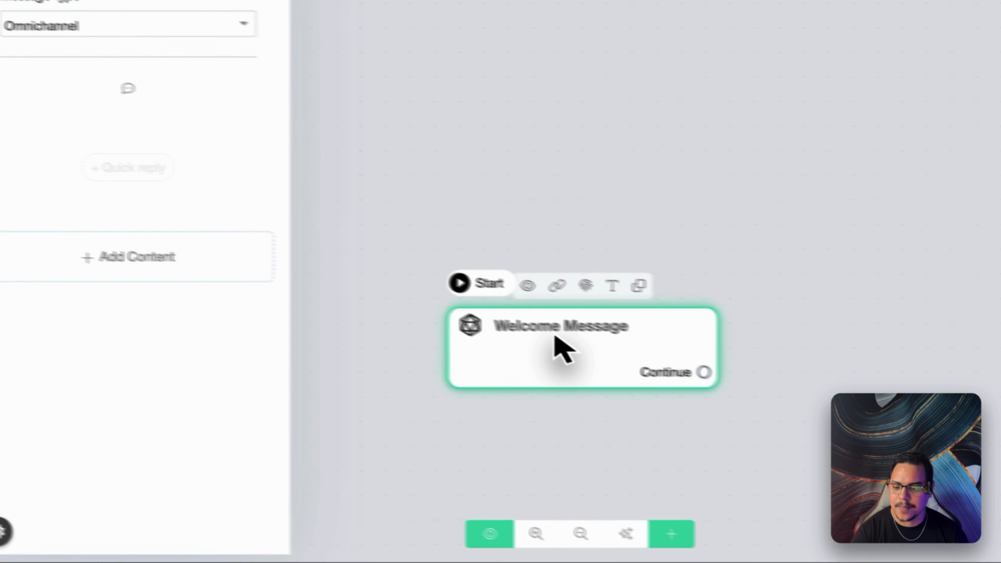
pyautogui.click(166, 260)
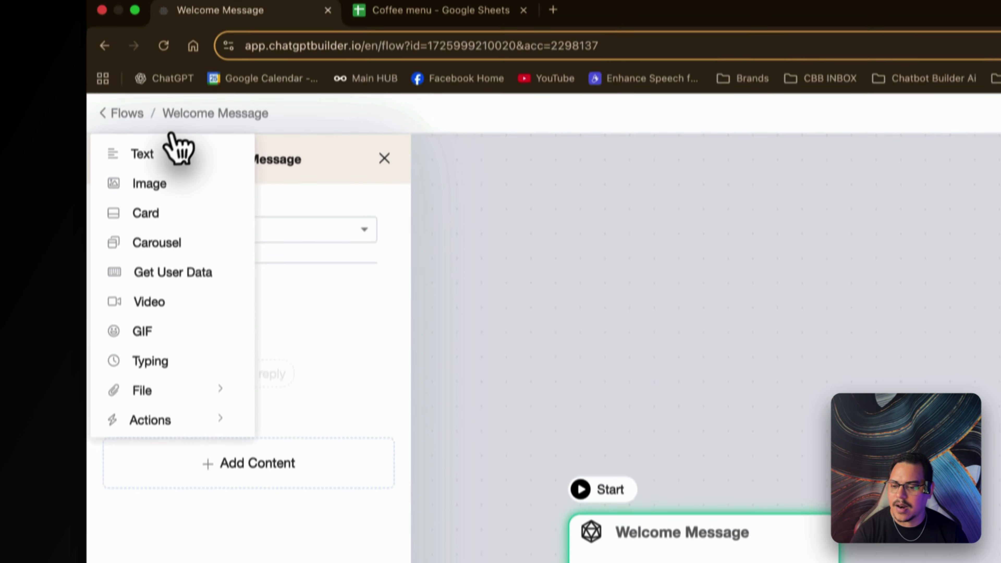
pyautogui.click(174, 152)
# Add a GIF block to the Welcome Message node and move it above the text block.
pyautogui.click(253, 465)
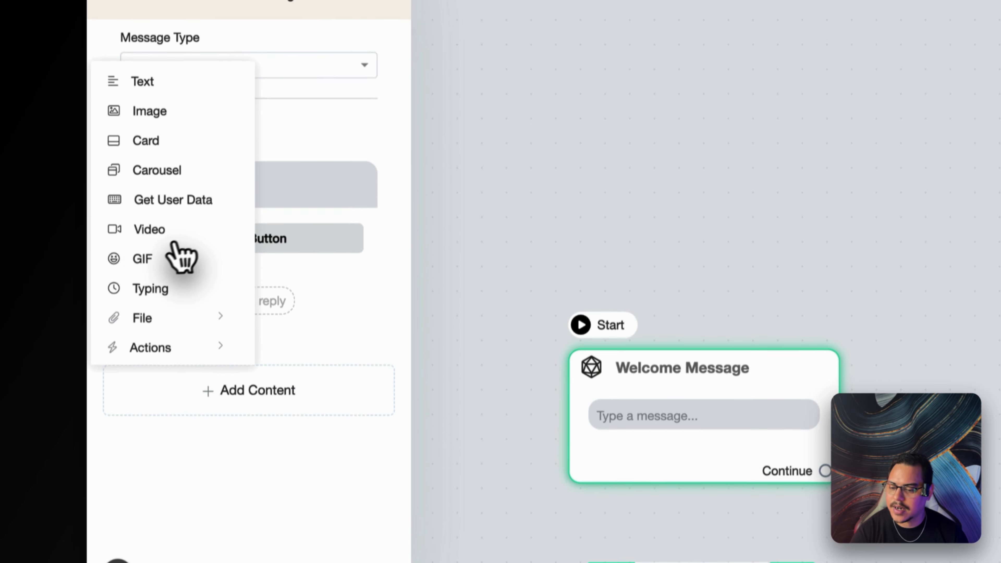
pyautogui.click(176, 246)
pyautogui.moveTo(381, 291); pyautogui.dragTo(378, 197)
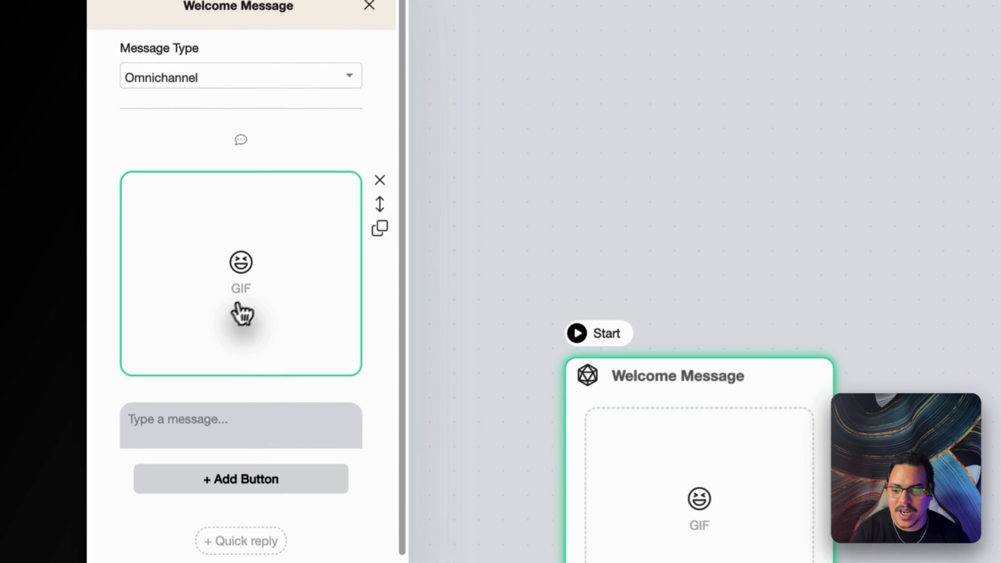
# Search GIPHY for "coffe" and set the GIF of the man in a blue sweater sipping coffee in the GIF block.
pyautogui.click(191, 347)
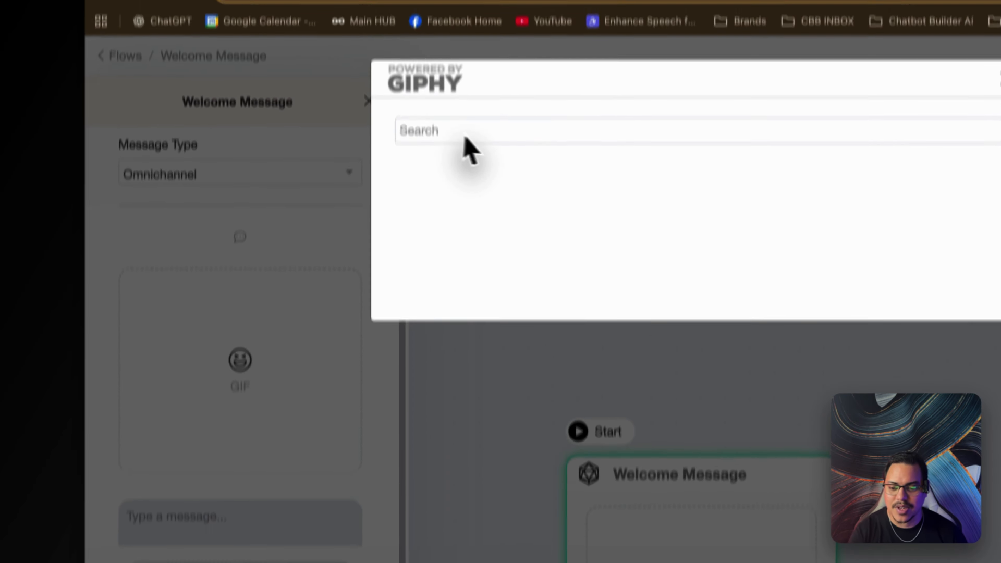
pyautogui.click(466, 136)
pyautogui.write('coffe')
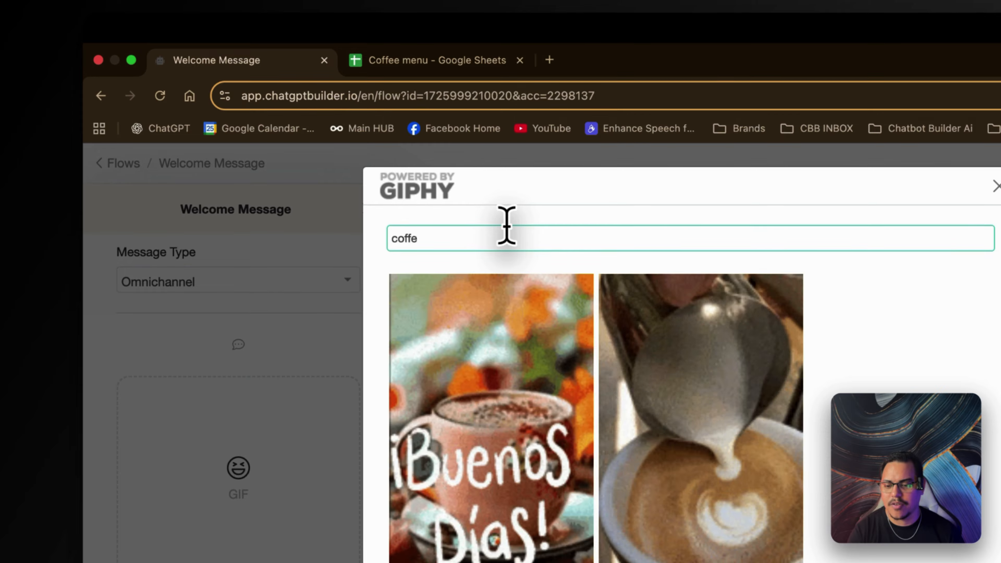
pyautogui.scroll(-20, 489, 308)
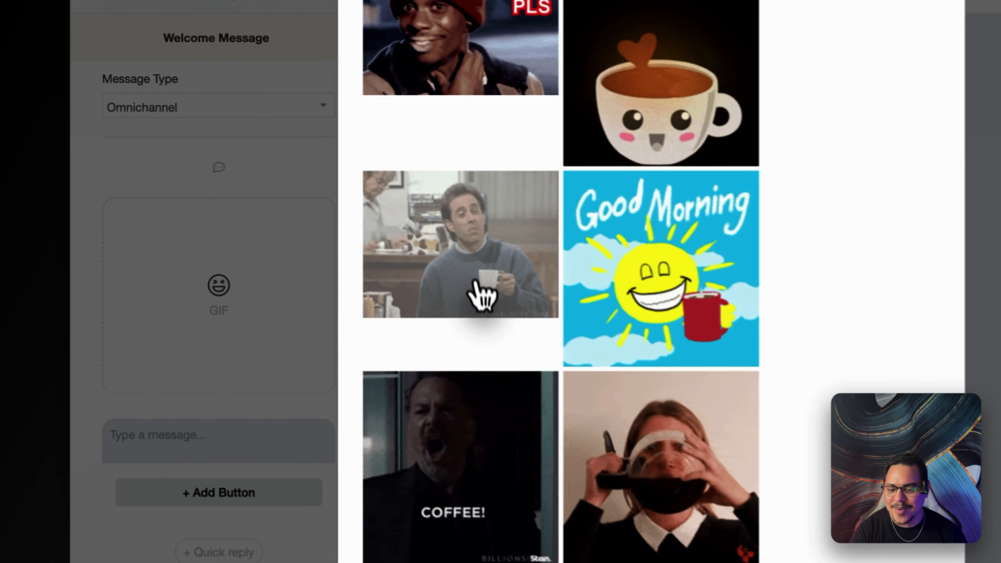
pyautogui.click(373, 349)
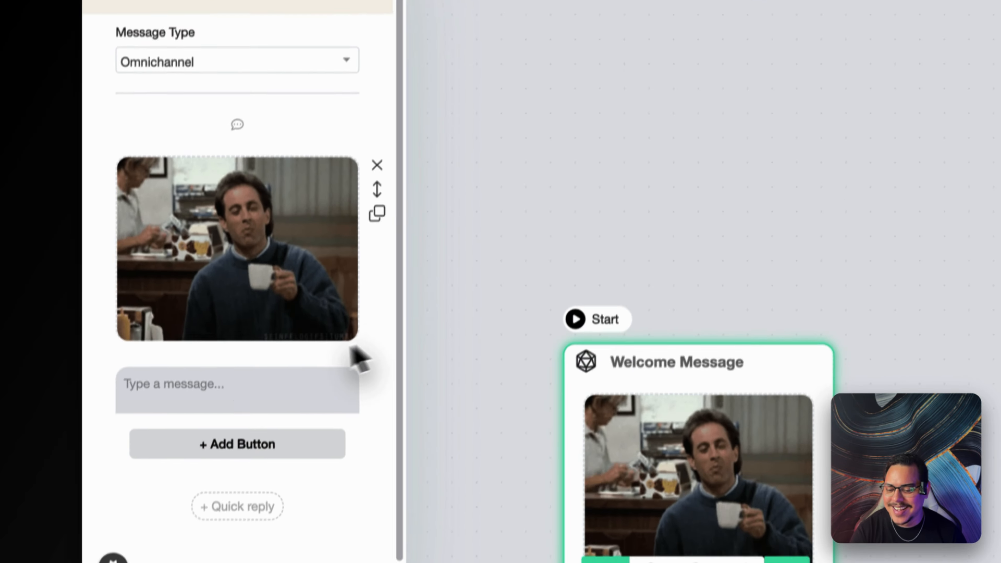
# Write "Heya welcome to Coffee Brew Hub how can we help you ?" in the text block below the GIF.
pyautogui.click(261, 378)
pyautogui.write('Heya wlecome')
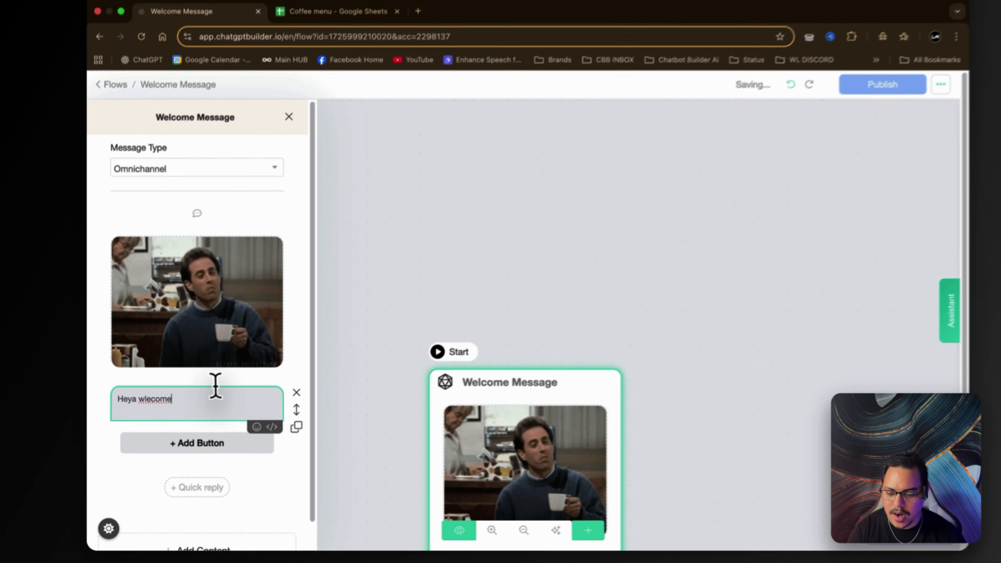
pyautogui.write(' to ')
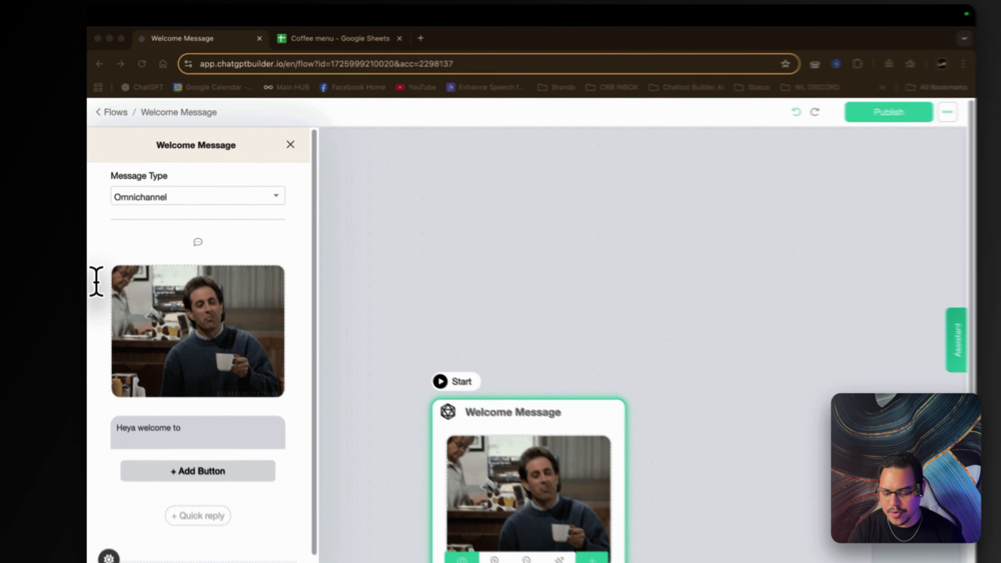
pyautogui.write('Coffee Brew Hub how can we help ')
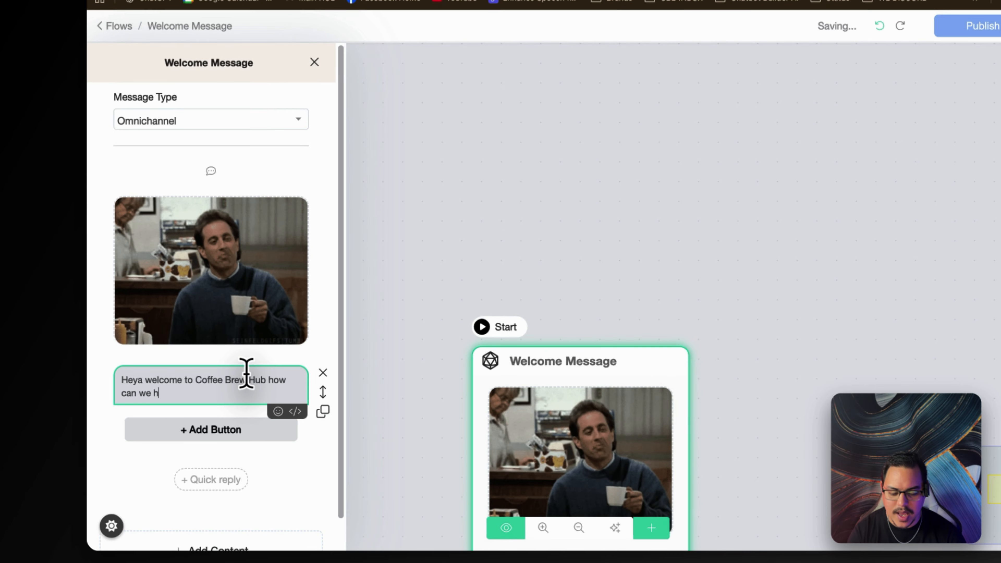
pyautogui.write('you ?')
# Publish the Welcome Message flow and open its preview in the web chat.
pyautogui.click(683, 128)
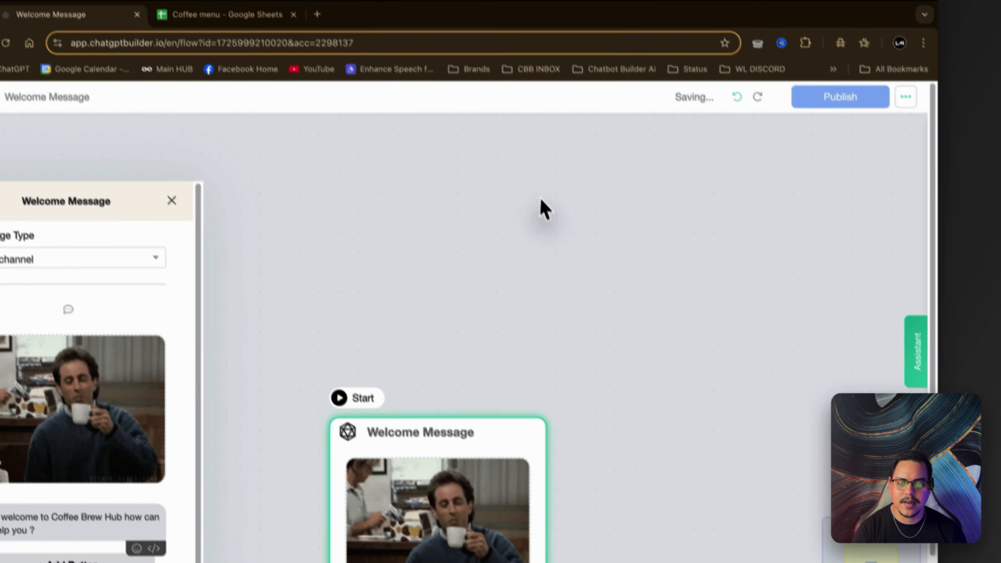
pyautogui.moveTo(831, 357); pyautogui.dragTo(869, 135)
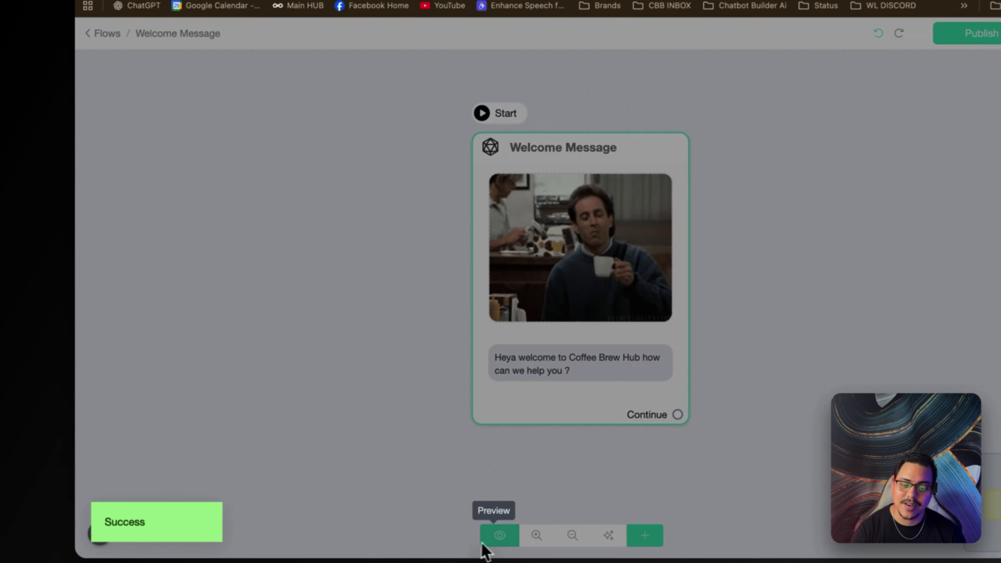
pyautogui.click(443, 557)
pyautogui.click(514, 230)
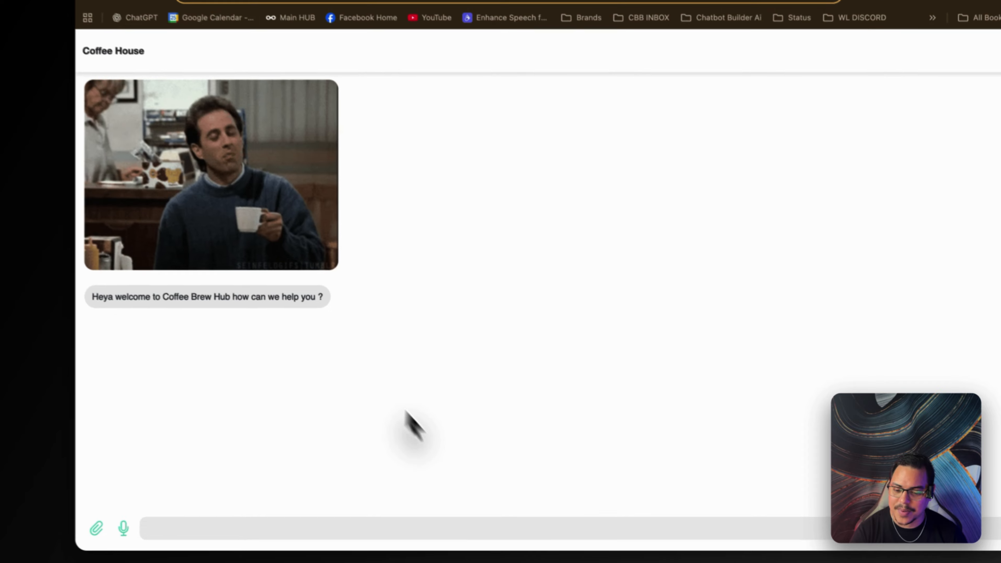
# Ask the chatbot "where are you located ?" in the web chat.
pyautogui.click(528, 521)
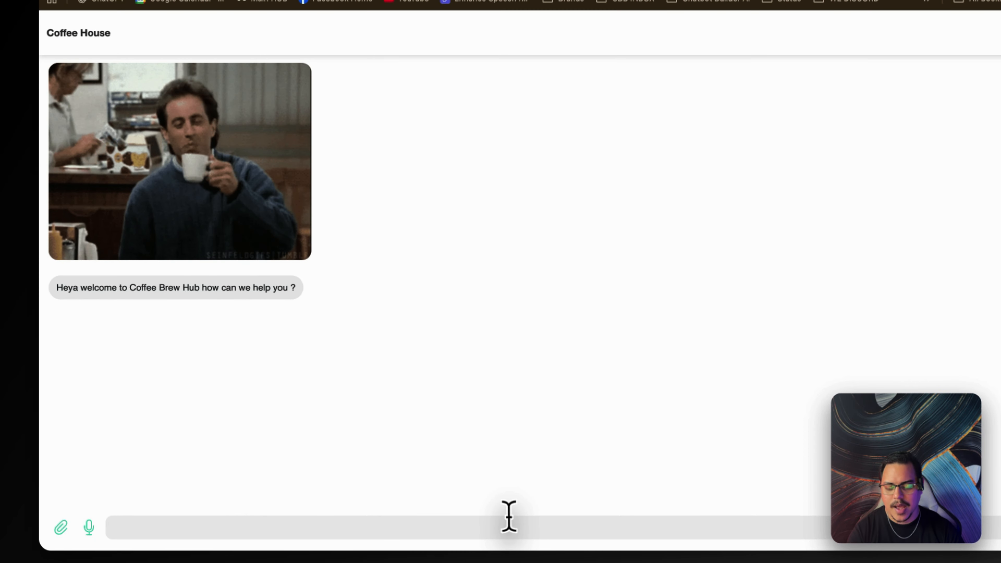
pyautogui.write('where are you locat')
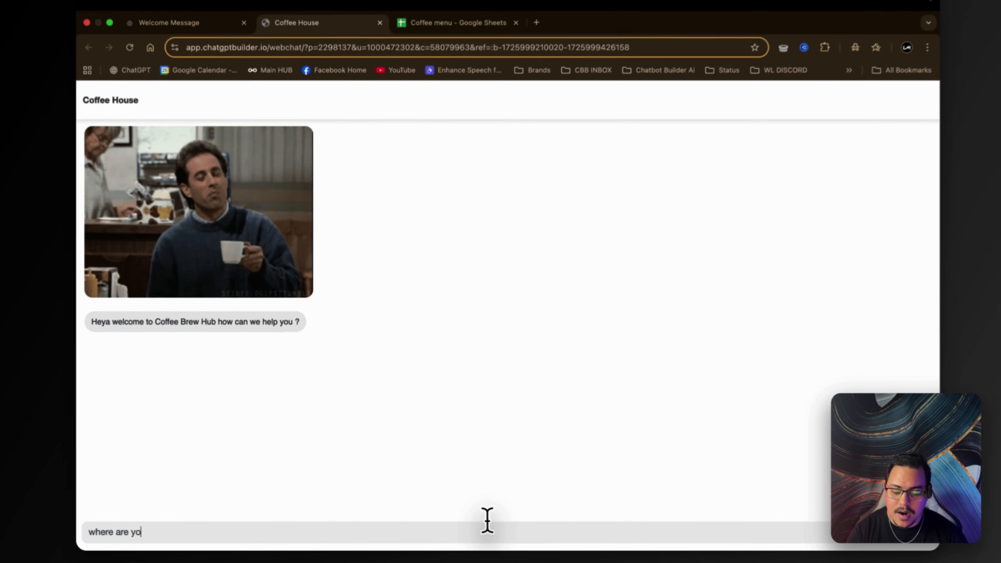
pyautogui.write('ed ?')
pyautogui.press('Return')
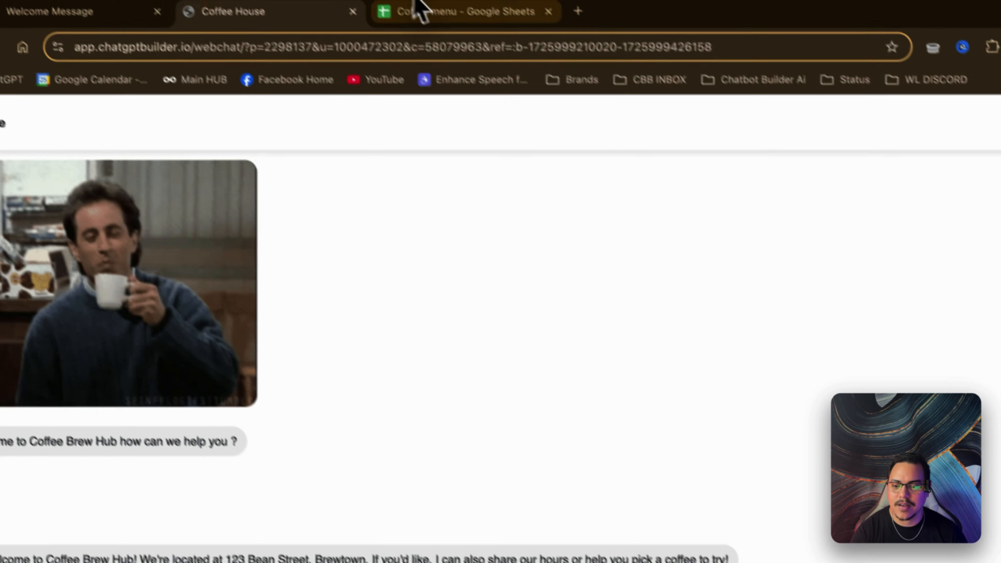
# Switch to the Coffee menu sheet in Google Sheets and examine the Latte's name, price and description.
pyautogui.click(418, 10)
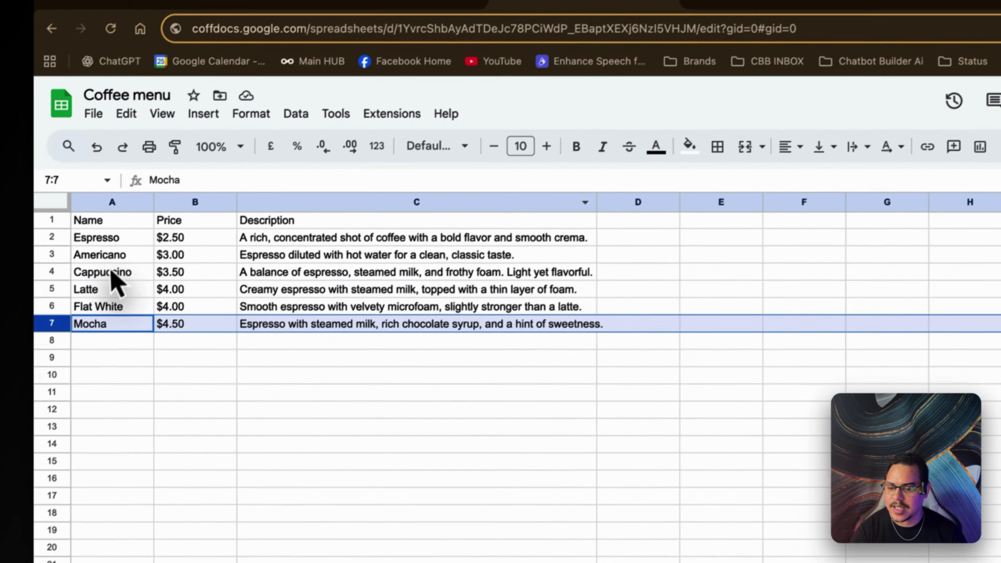
pyautogui.click(113, 257)
pyautogui.click(134, 290)
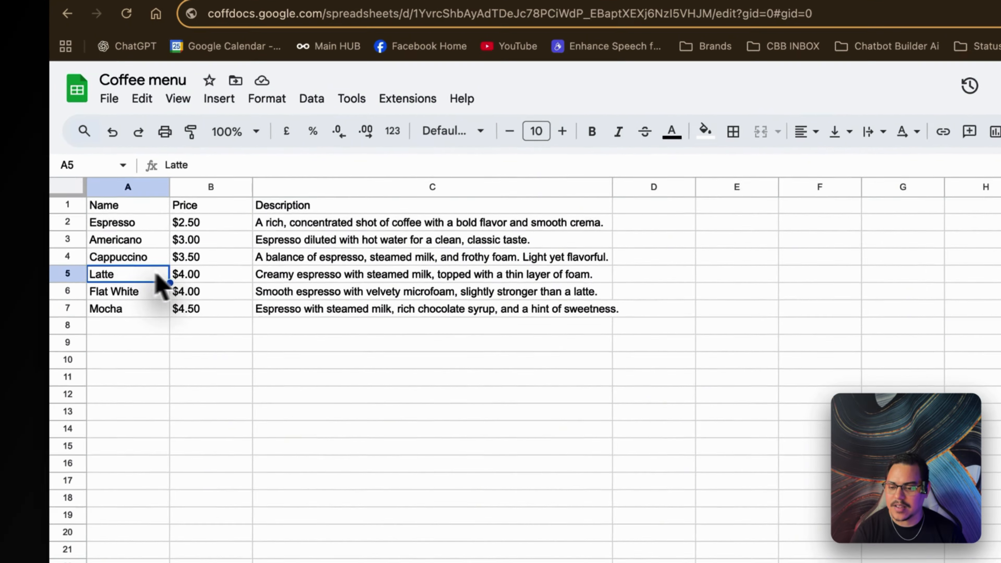
pyautogui.click(181, 292)
pyautogui.click(282, 292)
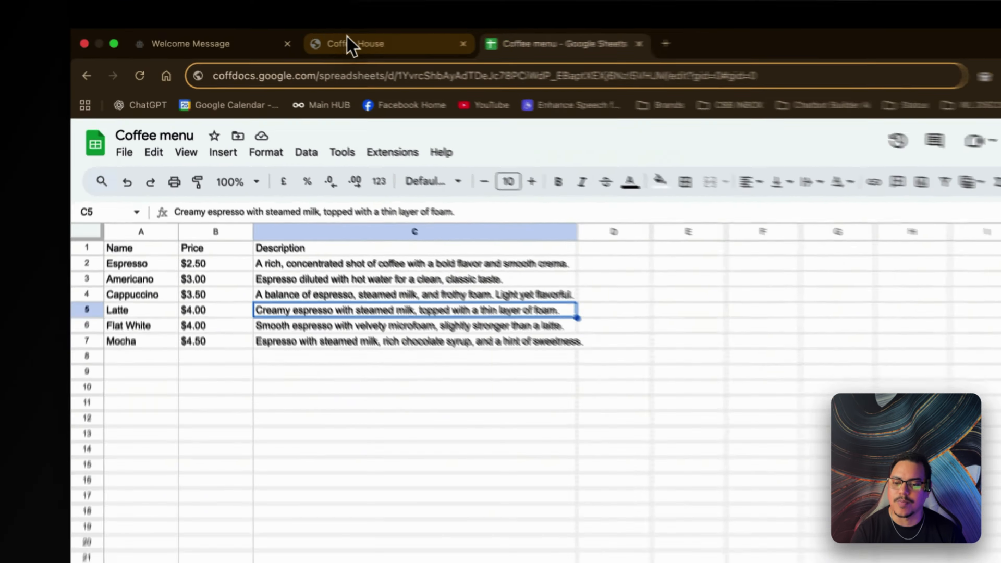
# Return to the Coffee House chat, ask "cool cool, do you have a latte?" and "sure when are you closing ?", and read the replies.
pyautogui.click(346, 35)
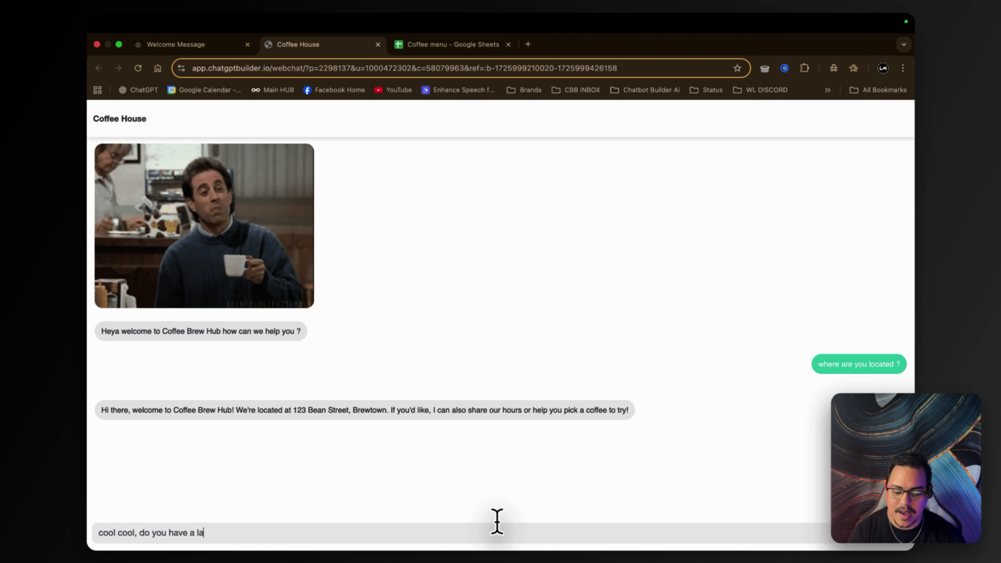
pyautogui.press('Return')
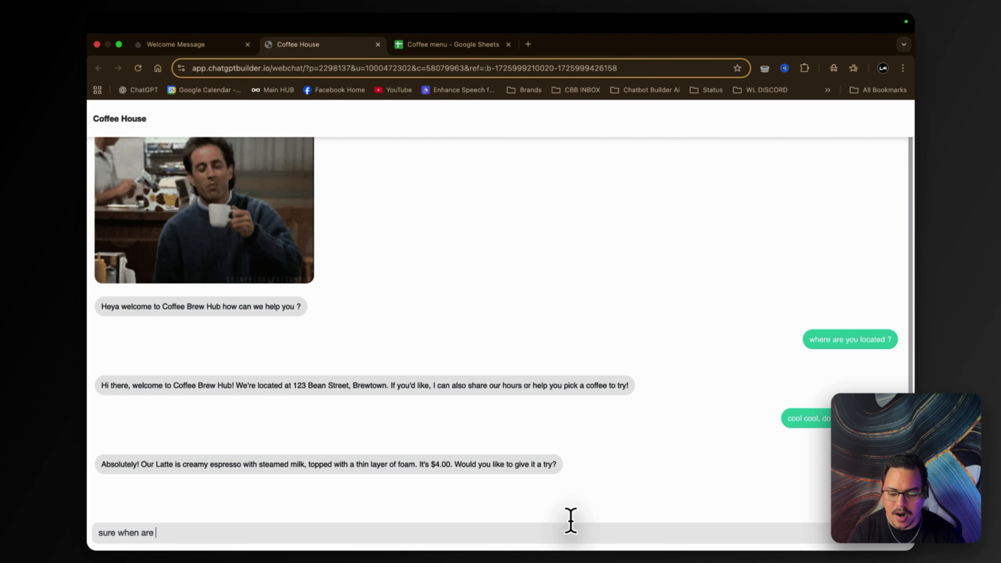
pyautogui.press('Return')
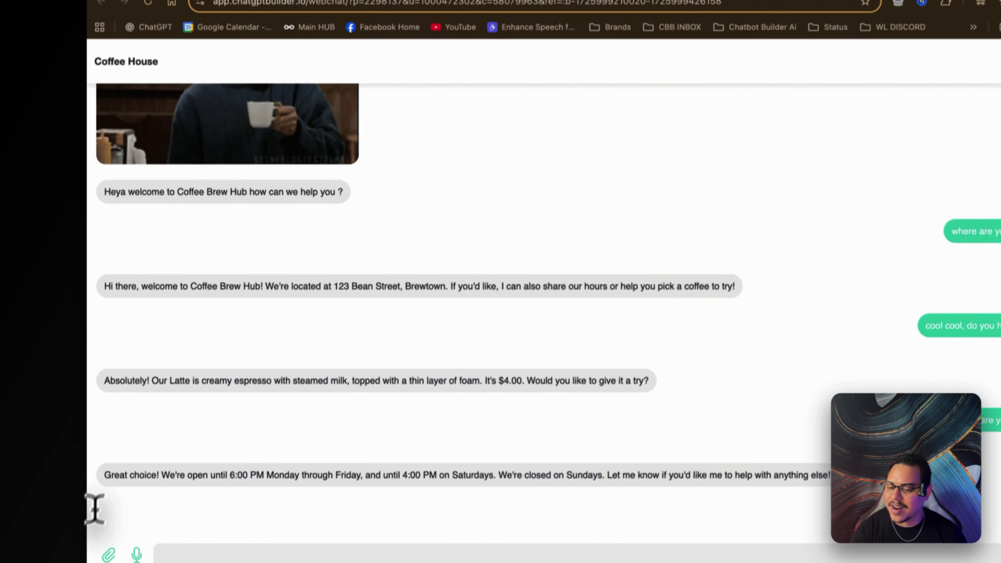
pyautogui.moveTo(108, 464); pyautogui.dragTo(313, 456)
pyautogui.click(454, 452)
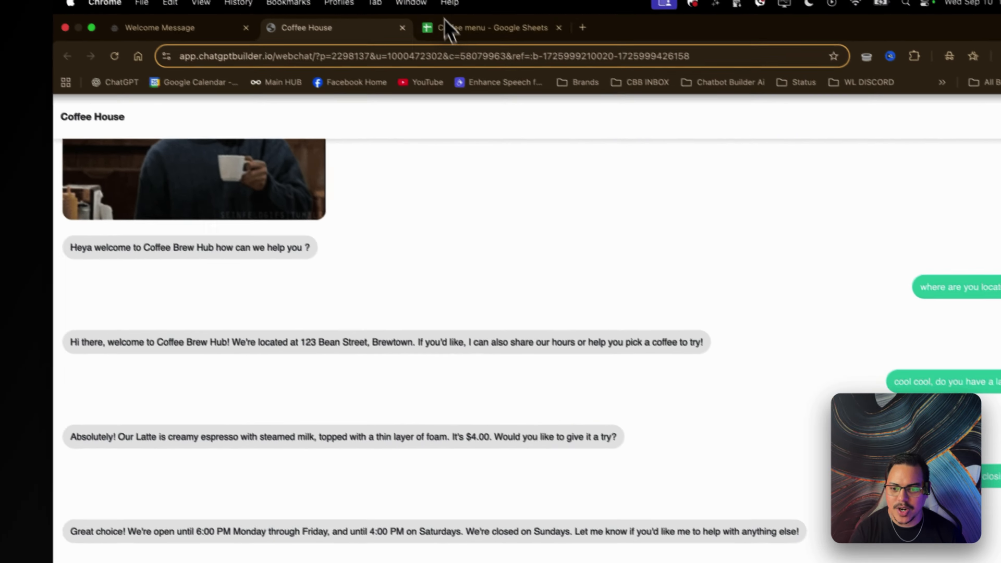
# Look up the Mocha entry in the Coffee menu sheet and send "my friend only drinks Mocha" in the Coffee House chat.
pyautogui.click(449, 29)
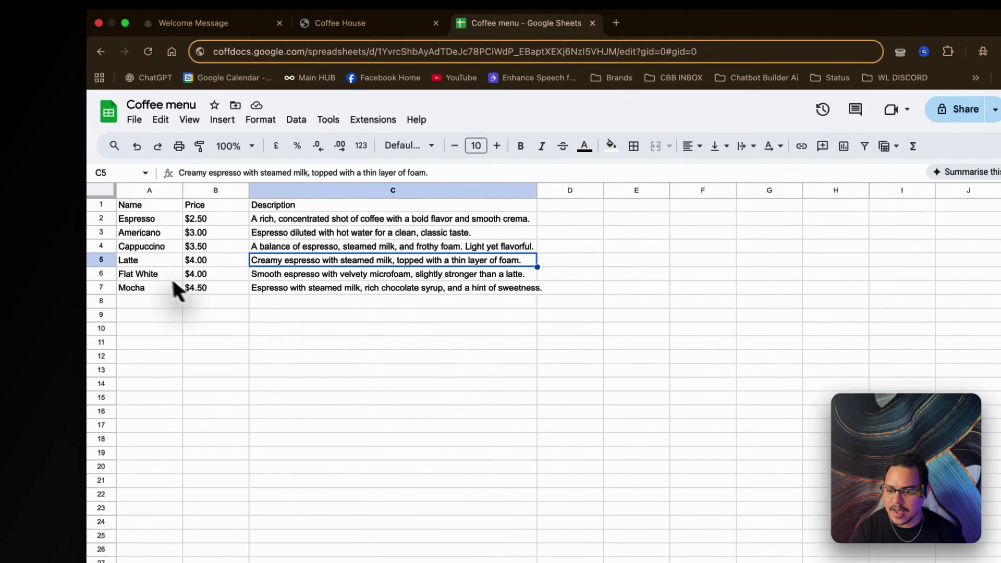
pyautogui.click(111, 296)
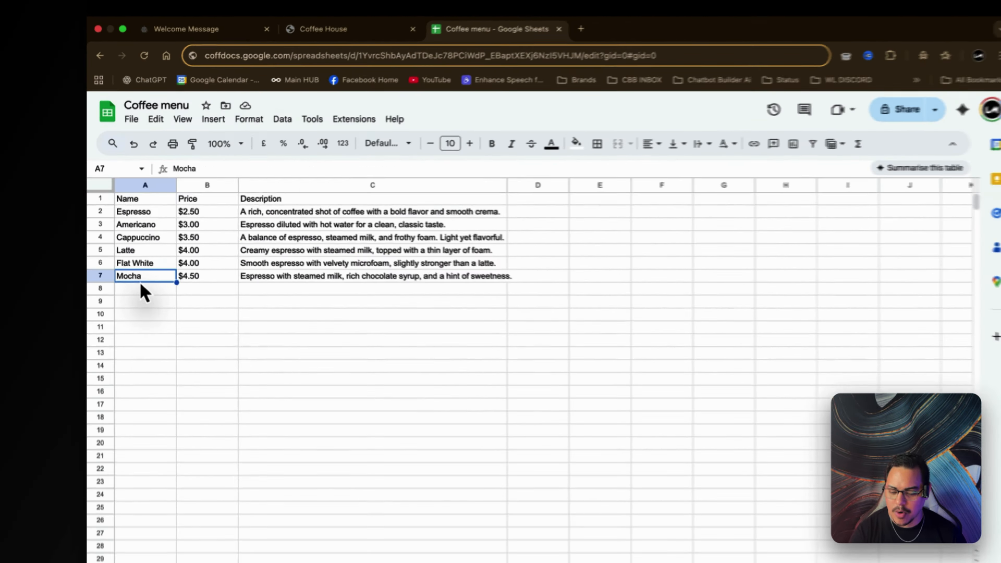
pyautogui.click(327, 29)
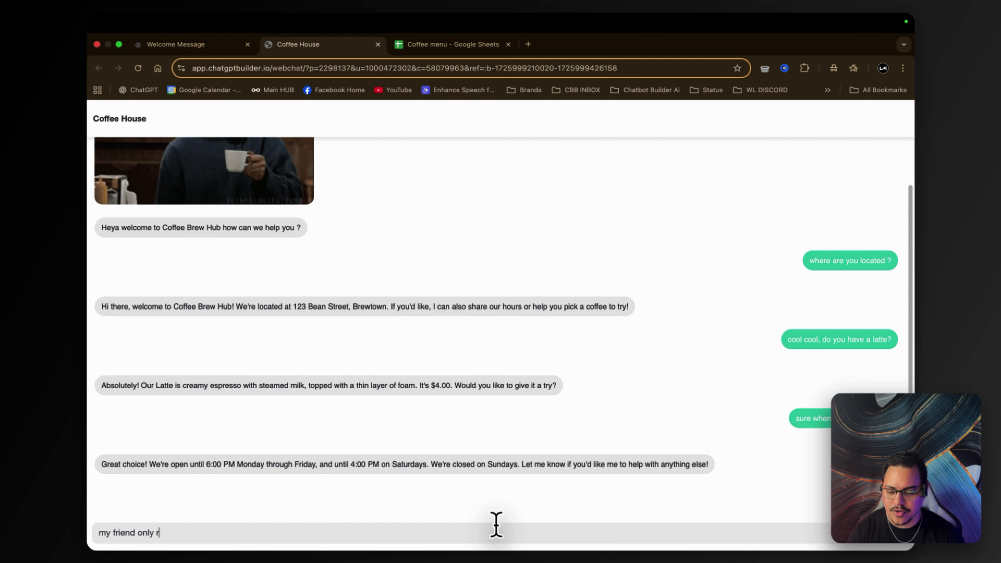
pyautogui.write('ks Mocha')
pyautogui.press('Return')
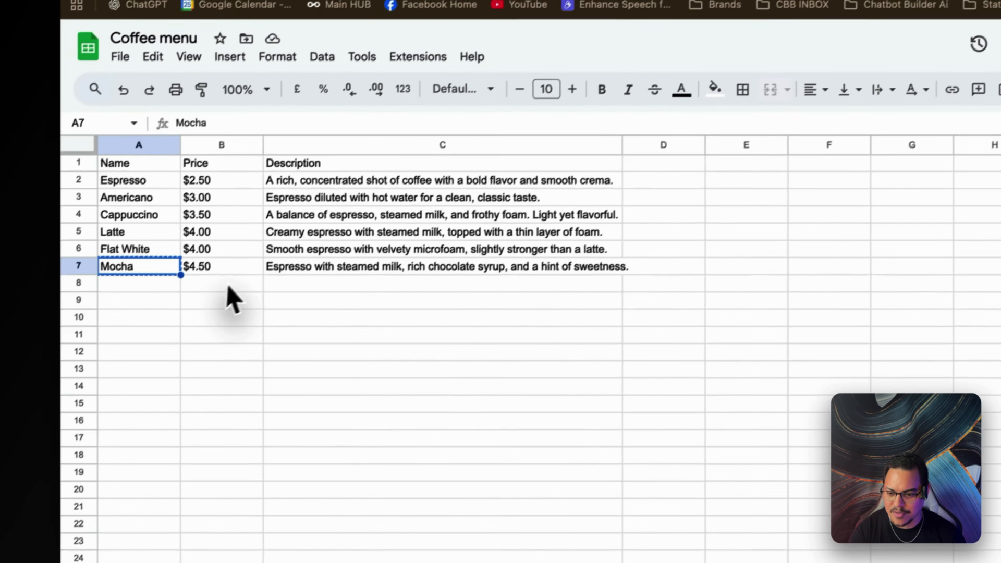
pyautogui.click(264, 252)
pyautogui.click(264, 263)
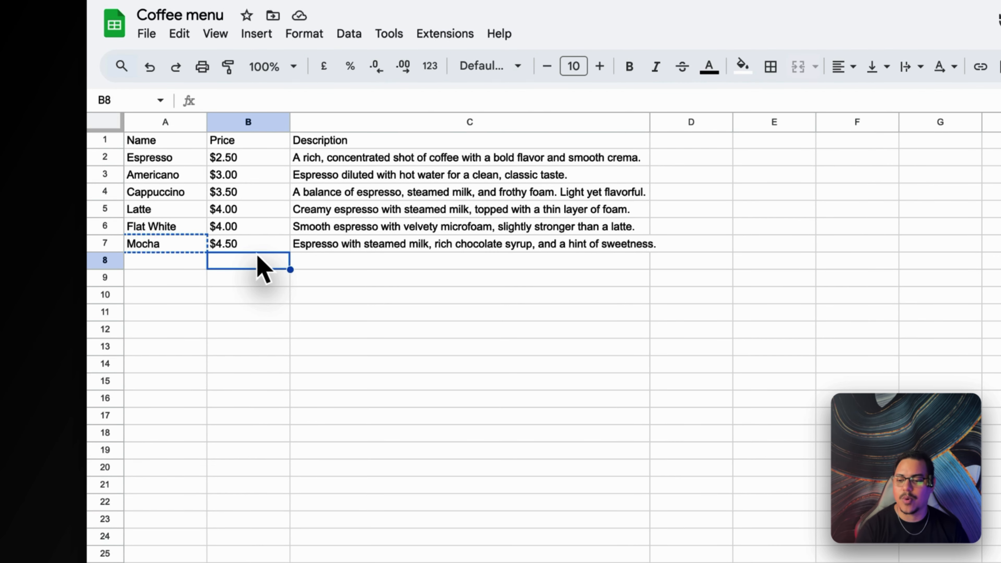
pyautogui.click(179, 265)
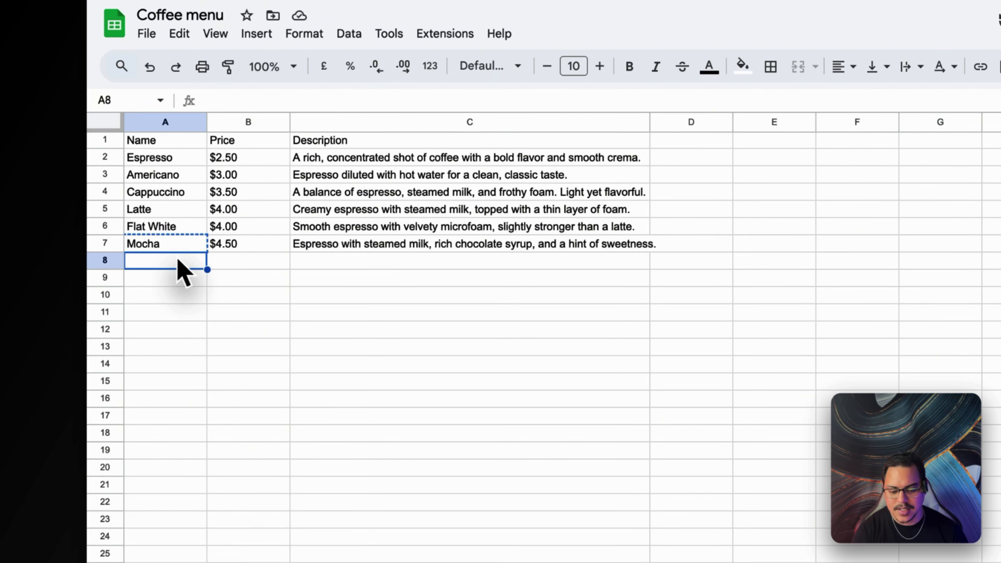
pyautogui.write('Sweet blay')
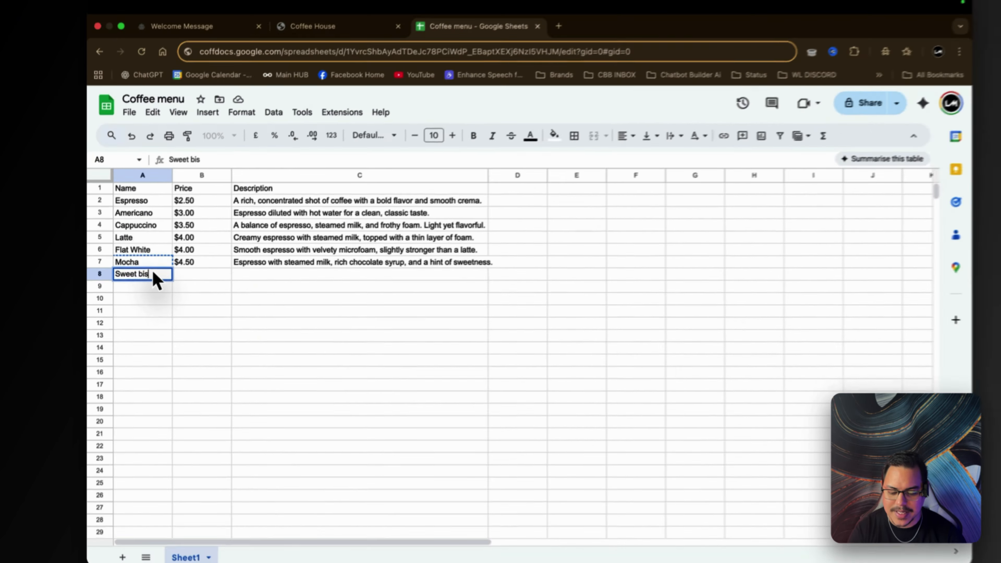
pyautogui.press('super+BackSpace')
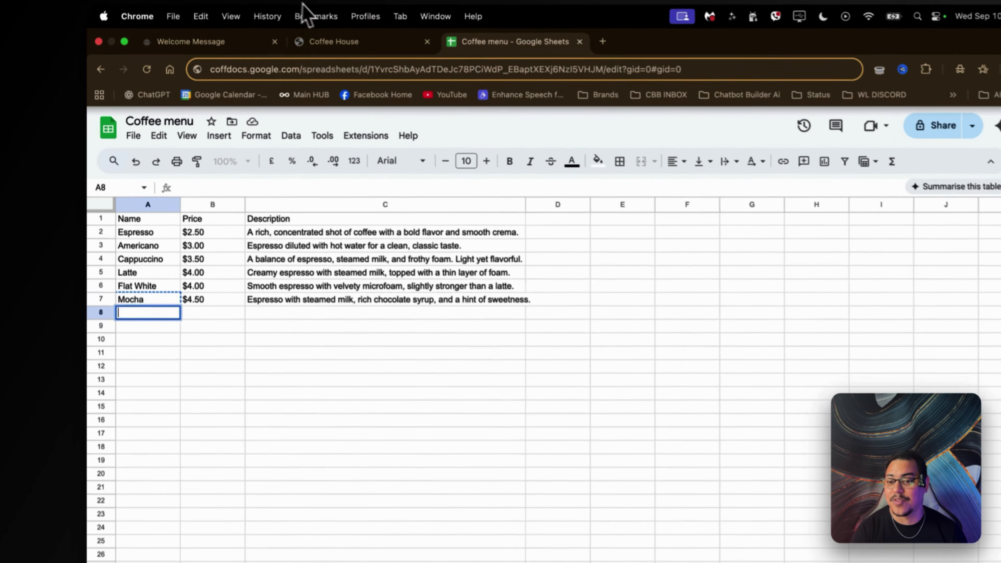
# Ask the chatbot "do you have any sweet biscuits ?" in the Coffee House chat, with the spelling corrected, and review the exchange.
pyautogui.click(298, 44)
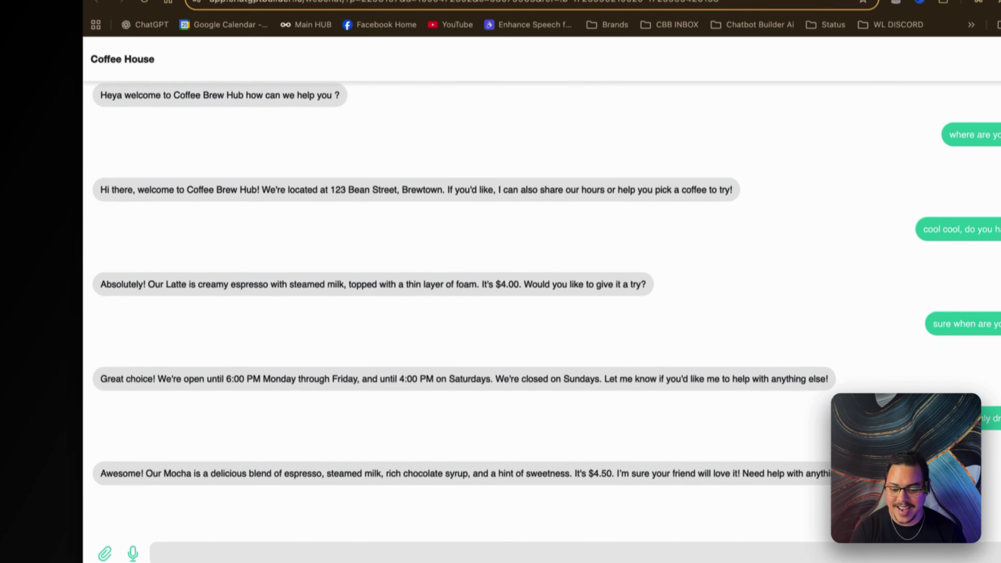
pyautogui.click(530, 553)
pyautogui.write('do you have ')
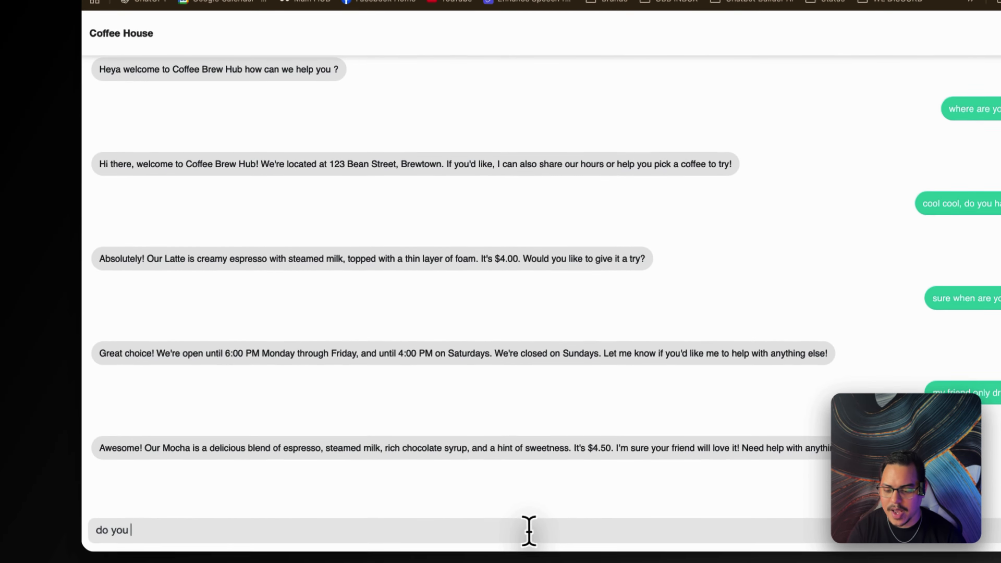
pyautogui.write('any sweet bisquits ?')
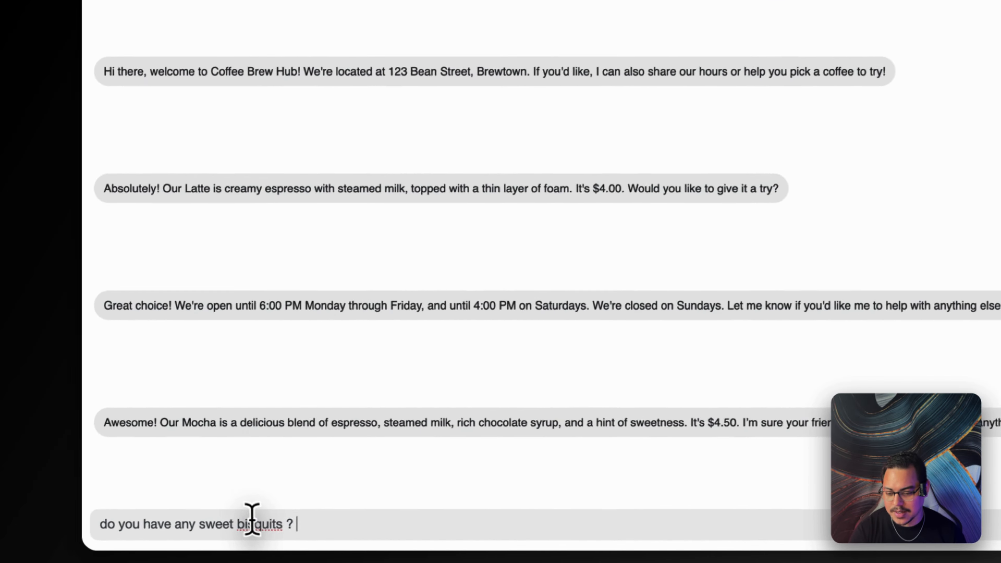
pyautogui.rightClick(198, 531)
pyautogui.click(336, 260)
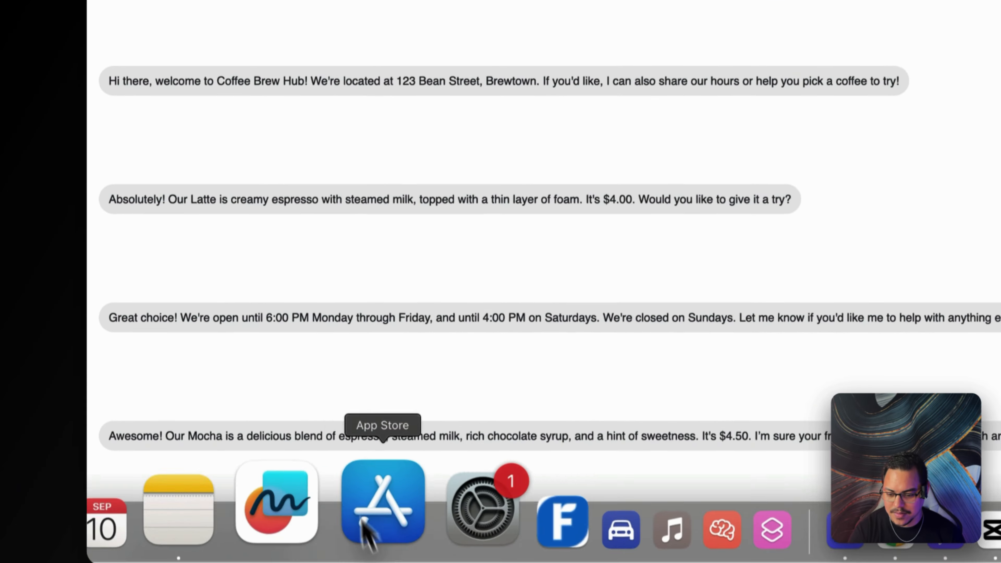
pyautogui.press('Return')
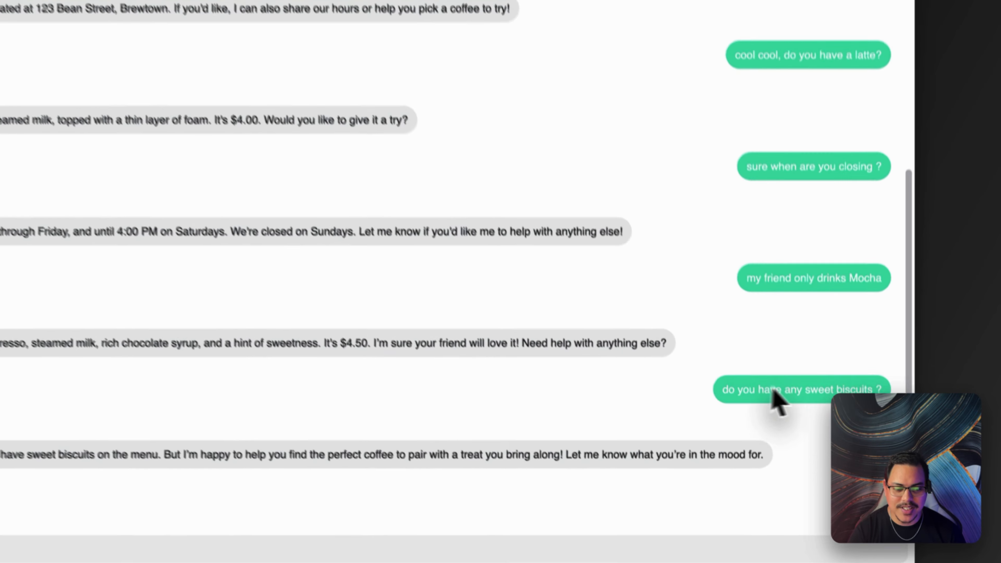
pyautogui.moveTo(779, 419); pyautogui.dragTo(860, 418)
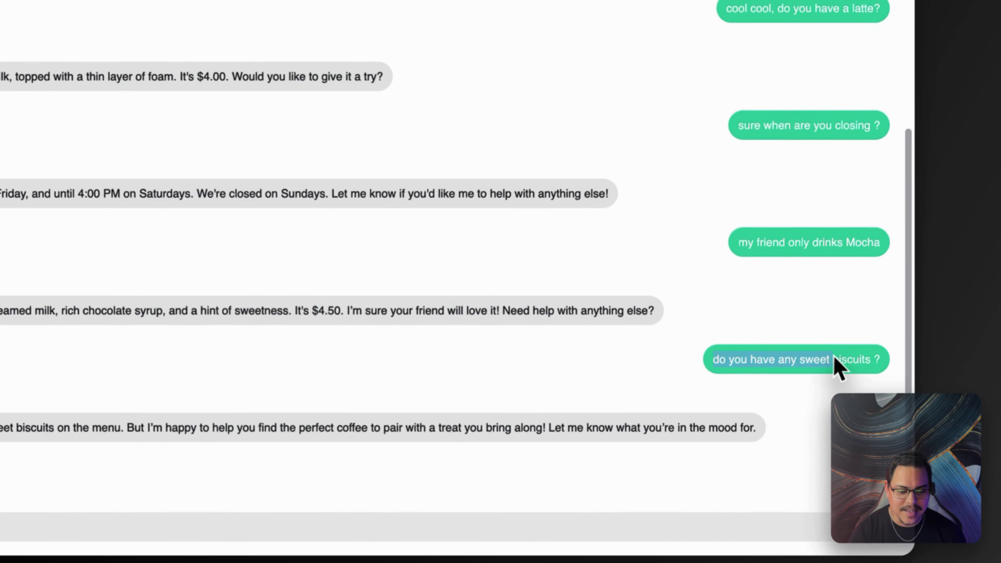
pyautogui.click(798, 351)
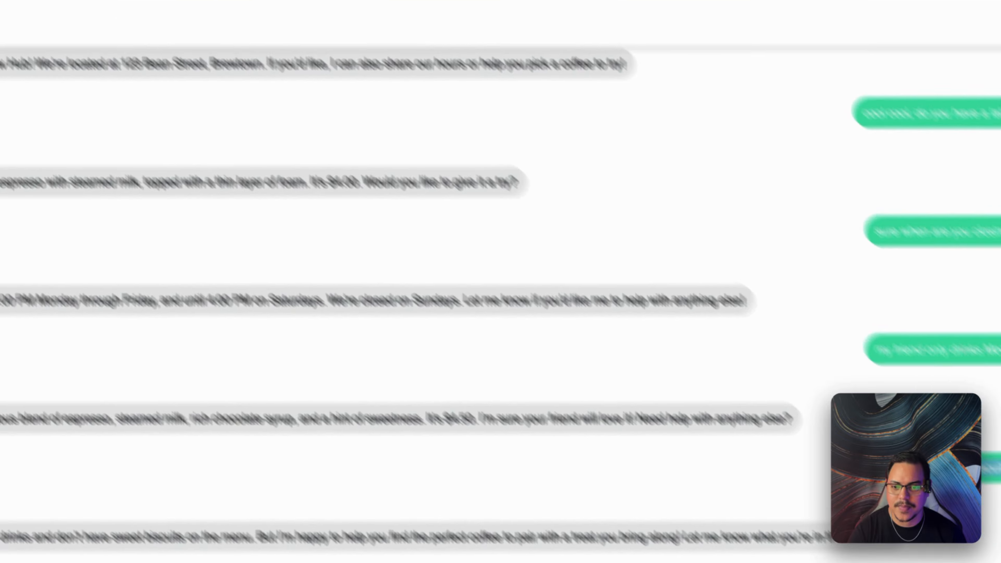
# Switch to the Coffee menu sheet and add "sweet biscuits" in row 8, priced $300 and described as "A sweet delight".
pyautogui.click(469, 43)
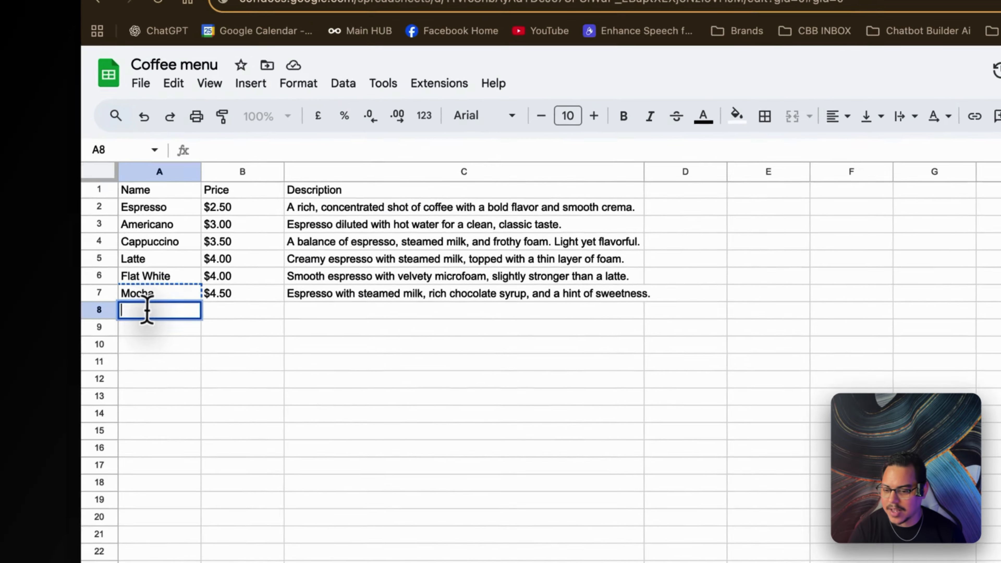
pyautogui.write('sweet biscuits')
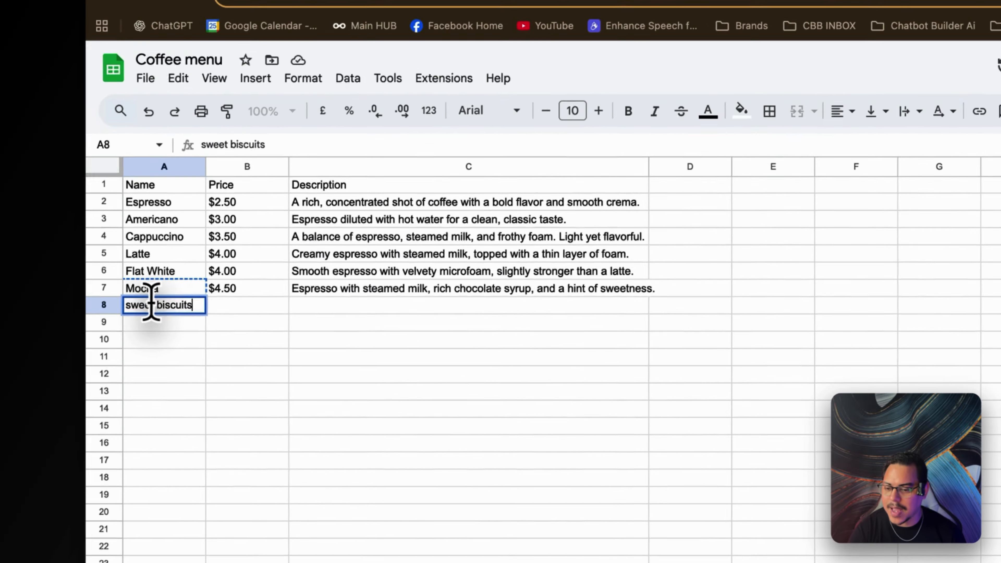
pyautogui.click(198, 340)
pyautogui.write('$3')
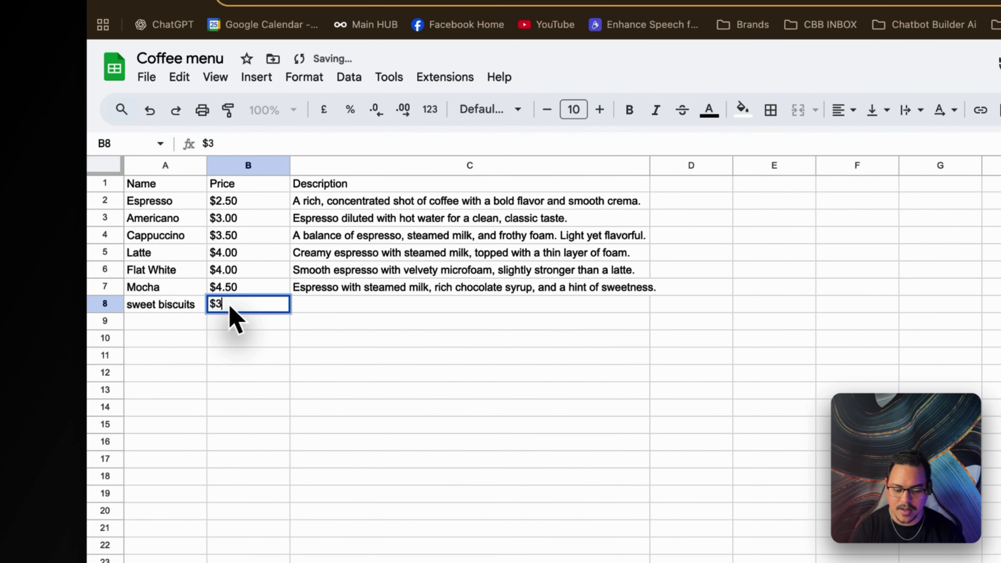
pyautogui.write('00')
pyautogui.press('Tab')
pyautogui.write('A')
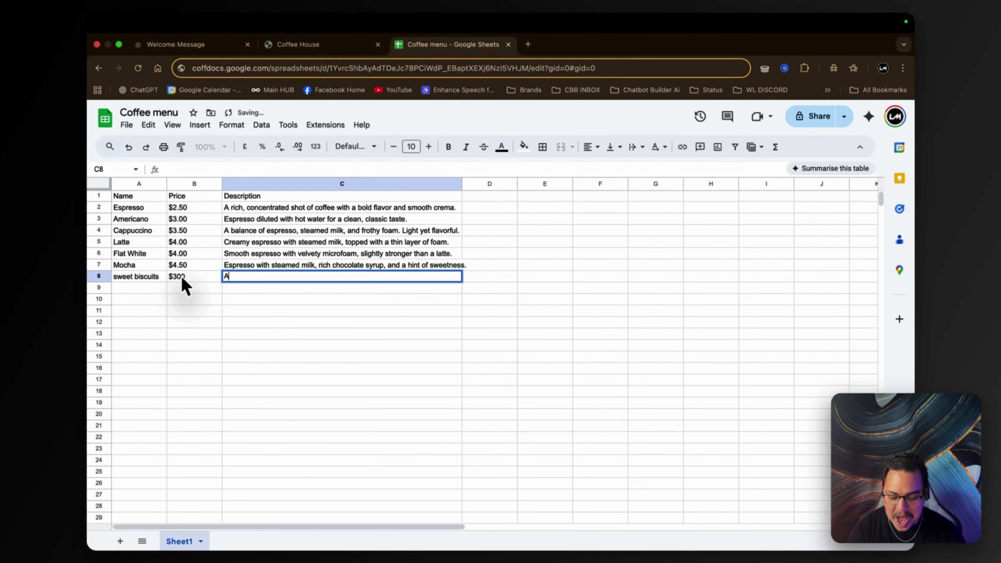
pyautogui.write(' sweet deli')
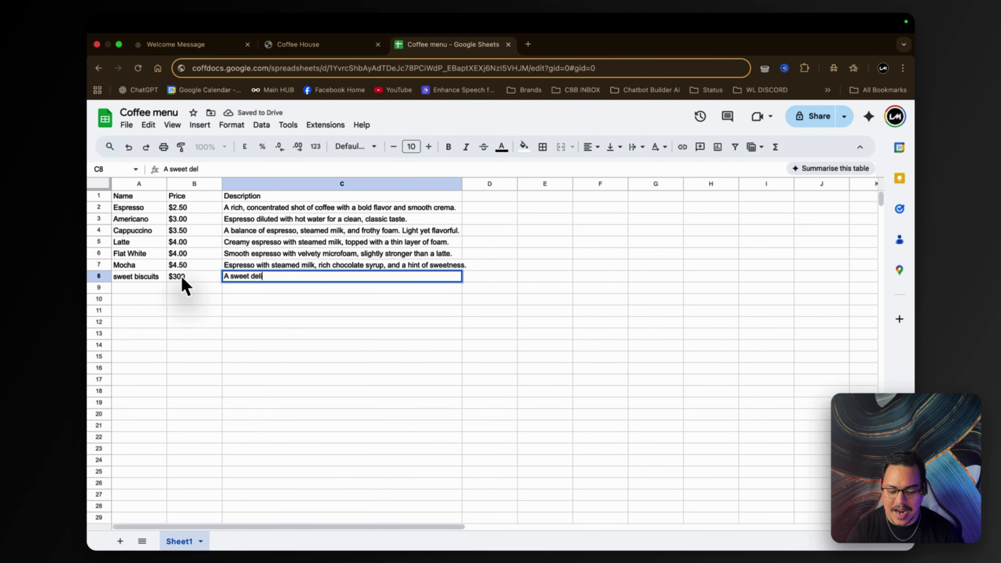
pyautogui.write('ght')
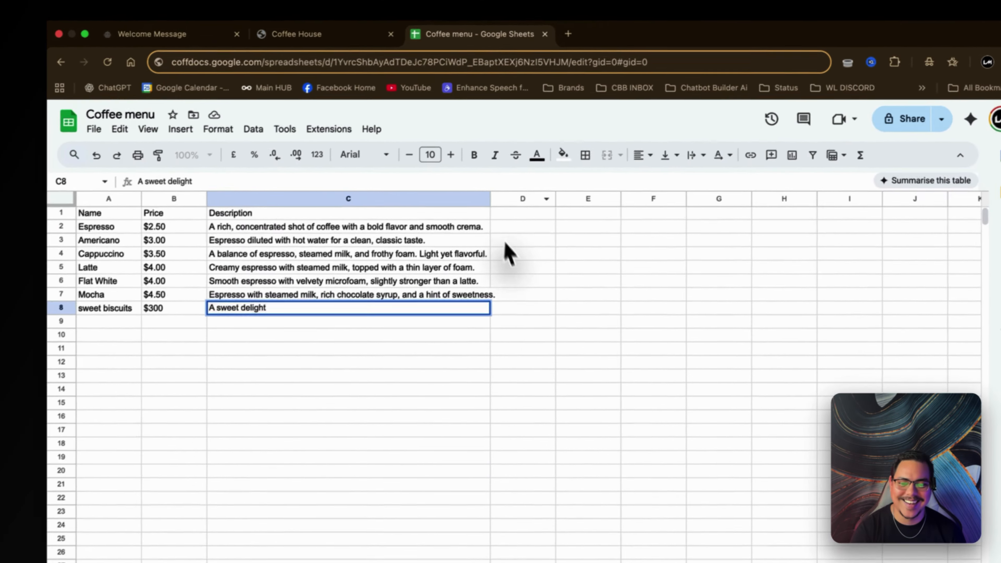
pyautogui.click(490, 253)
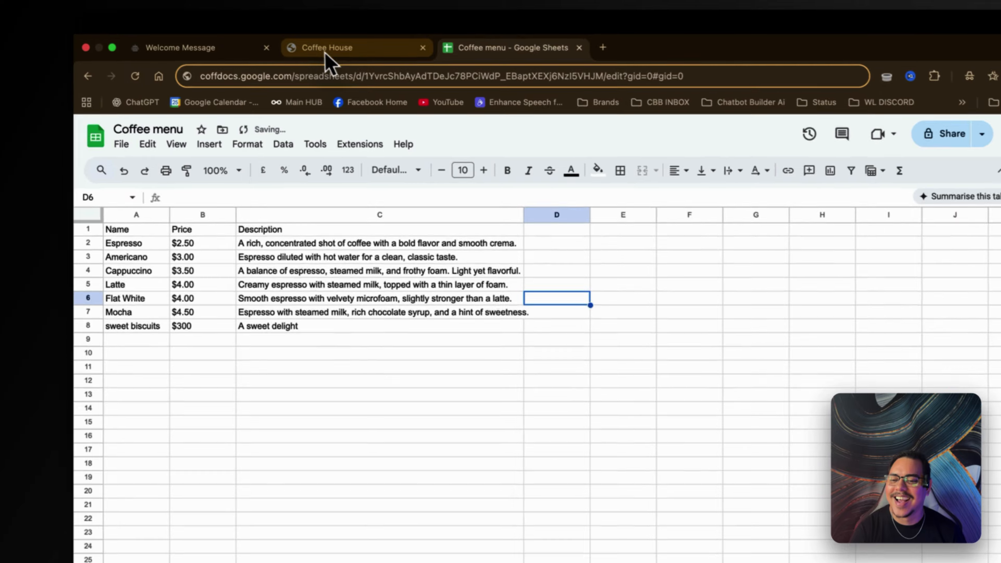
# Return to the Coffee House chat, send "are you sure ?" and read the reply about the sweet biscuits.
pyautogui.click(327, 47)
pyautogui.click(544, 560)
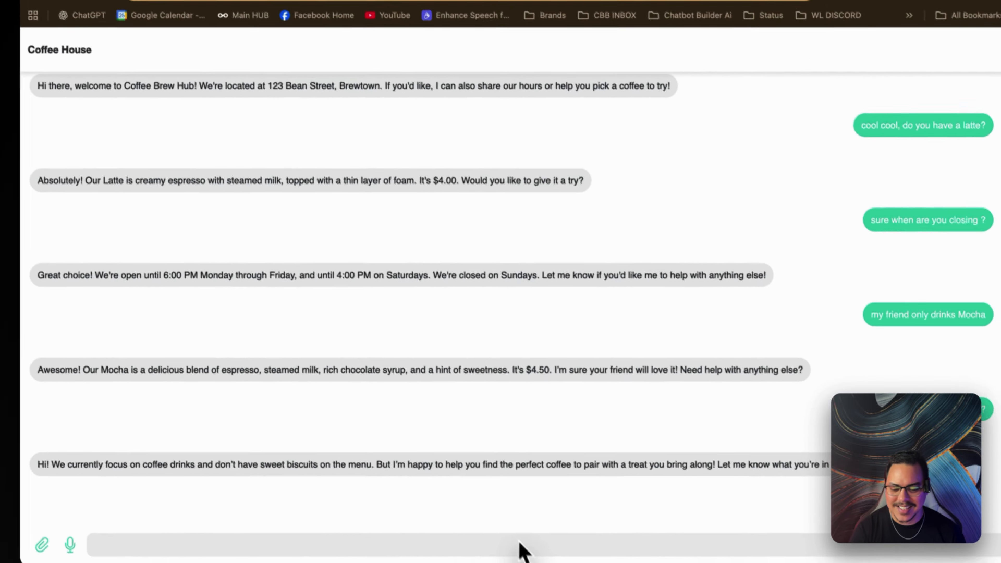
pyautogui.write('are you sure ')
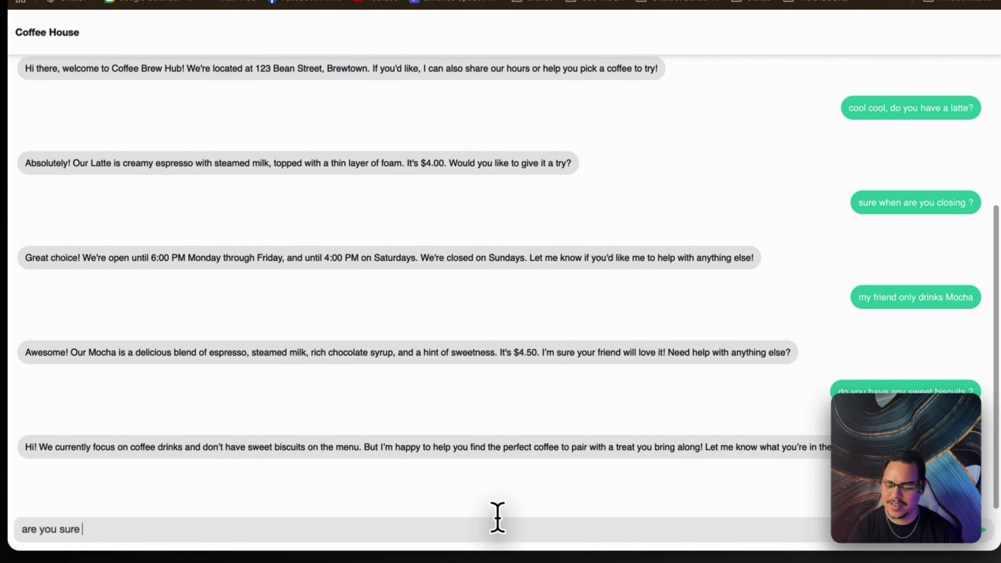
pyautogui.write('?')
pyautogui.press('Return')
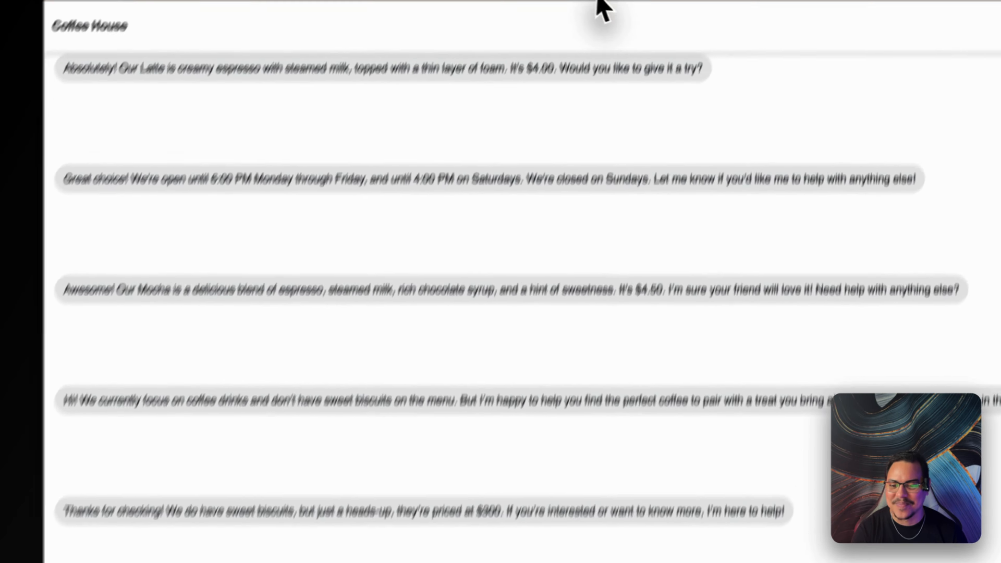
# Switch to the Coffee menu sheet and set the Latte's price to $12.
pyautogui.click(457, 44)
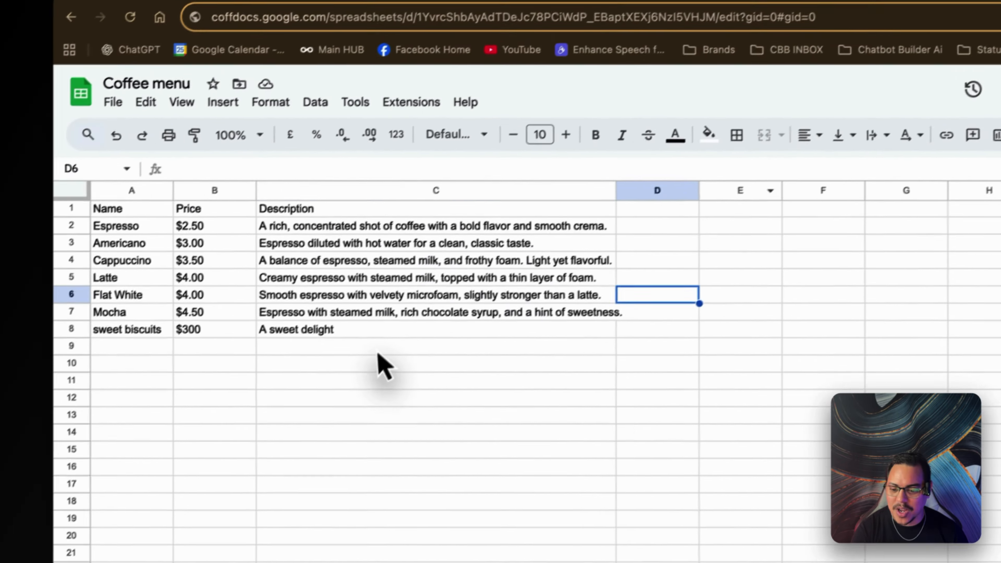
pyautogui.click(291, 419)
pyautogui.moveTo(302, 333); pyautogui.dragTo(301, 352)
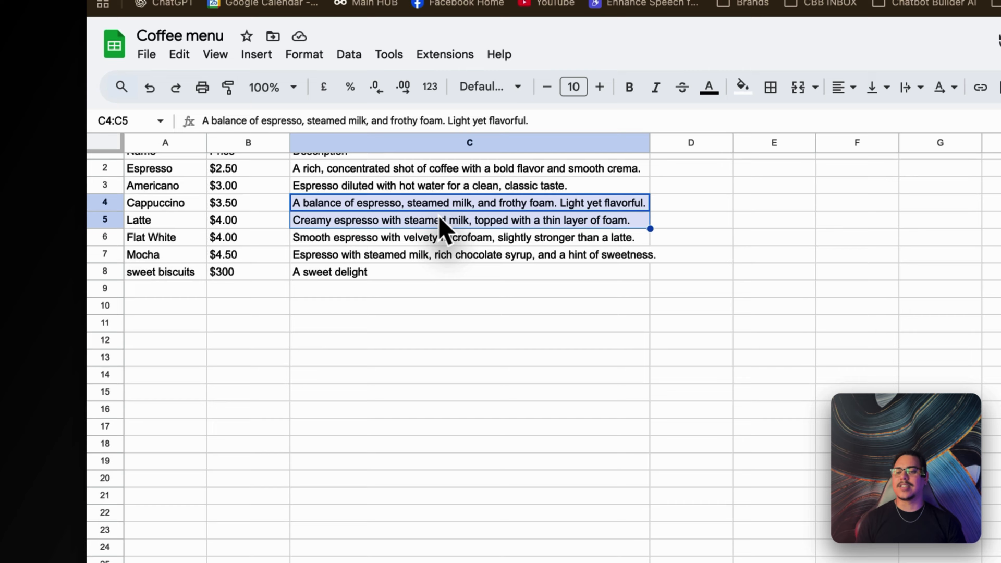
pyautogui.click(465, 292)
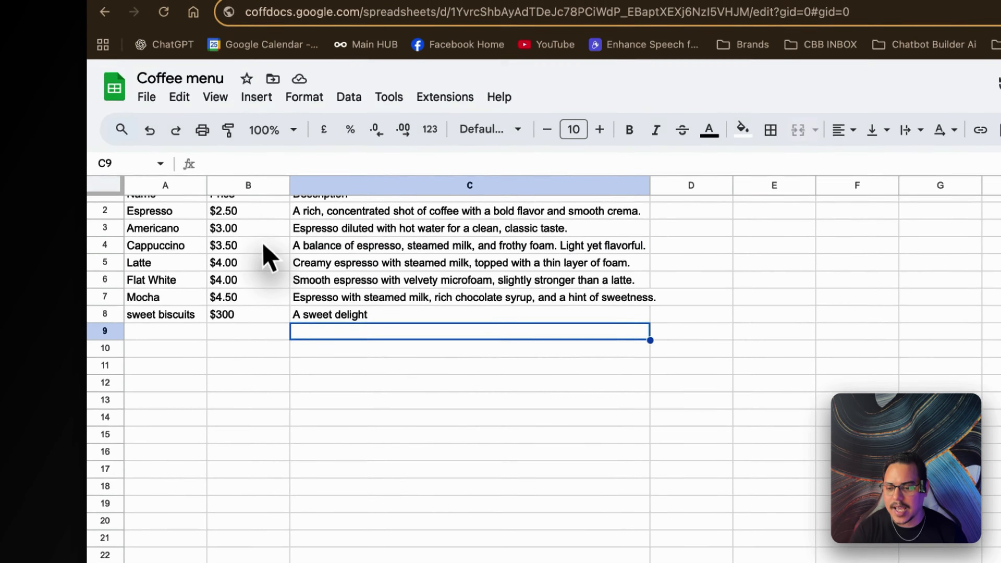
pyautogui.click(236, 228)
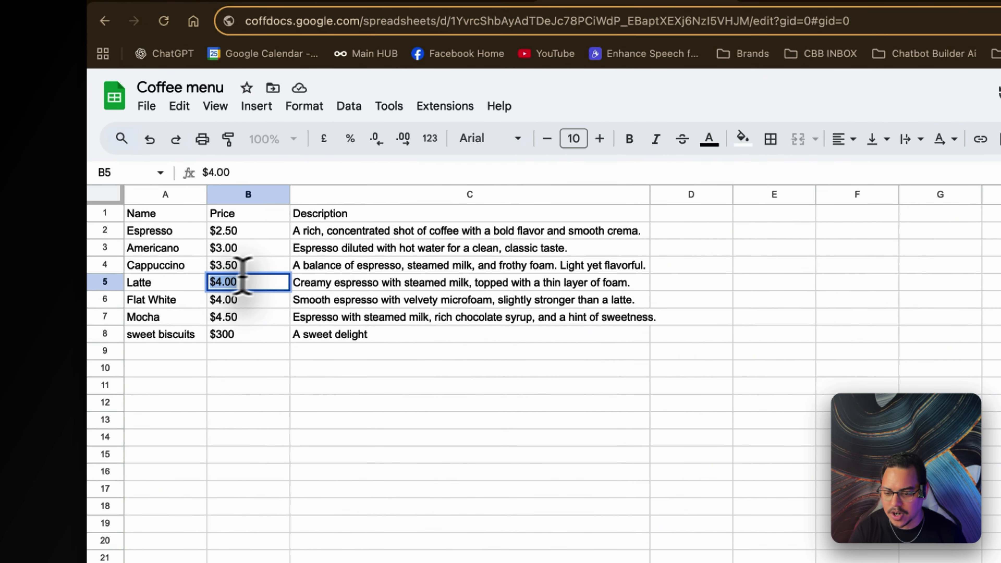
pyautogui.write('$12')
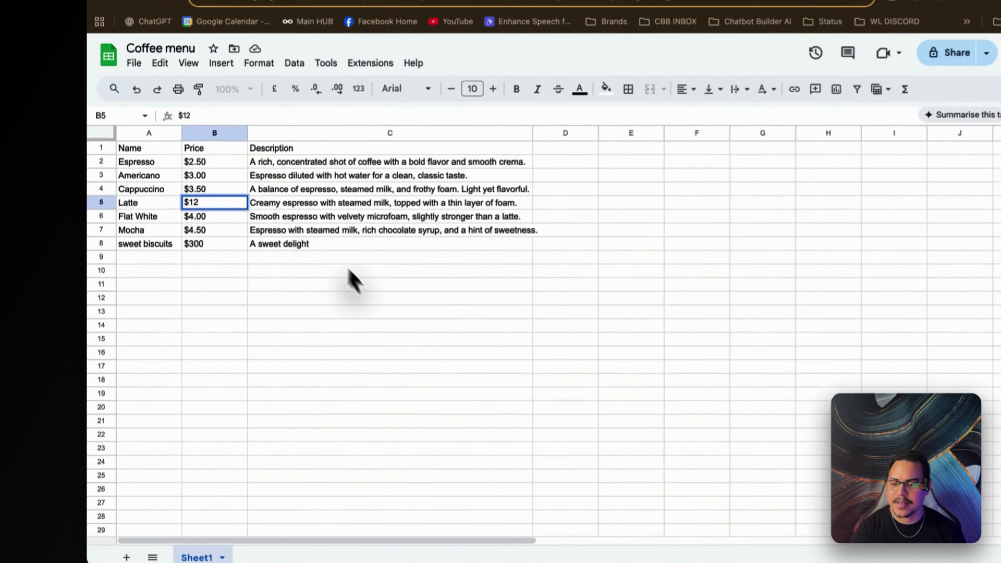
pyautogui.click(365, 311)
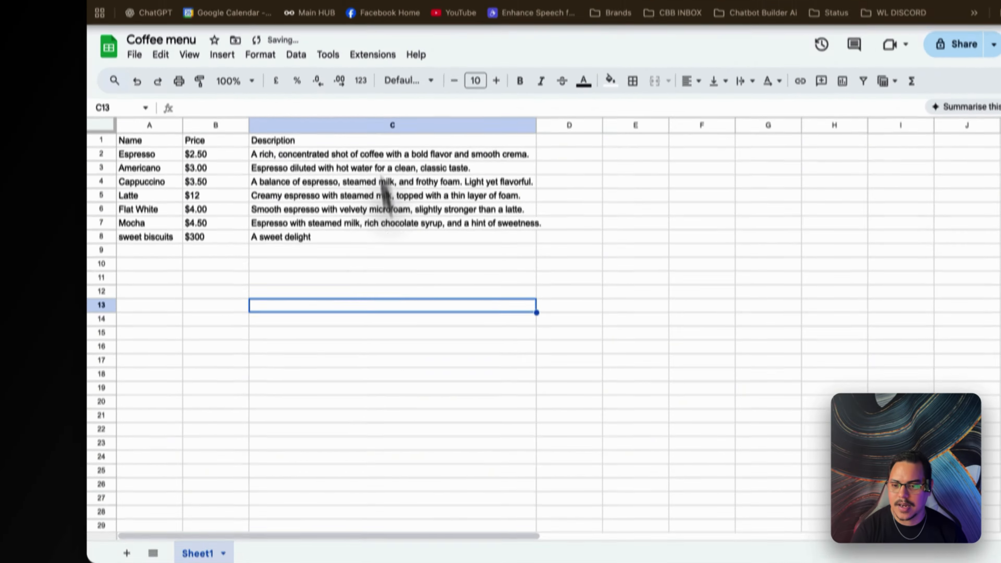
# Send "oh cool thats fine what about latt" in the Coffee House chat and compare the reply with the Latte's price in the Coffee menu sheet.
pyautogui.click(351, 33)
pyautogui.click(542, 530)
pyautogui.write('oh coo')
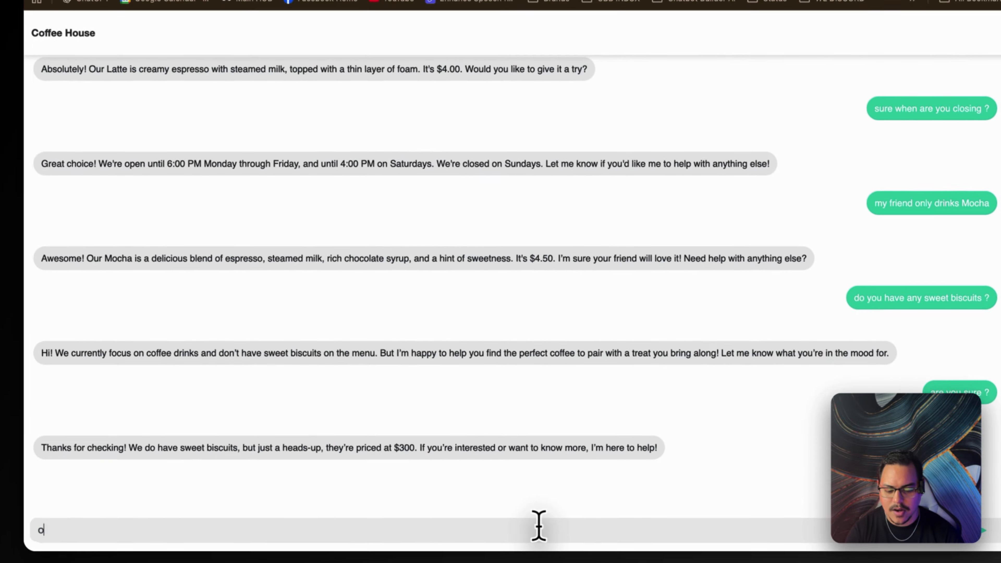
pyautogui.write('l t')
pyautogui.write('hats fine what')
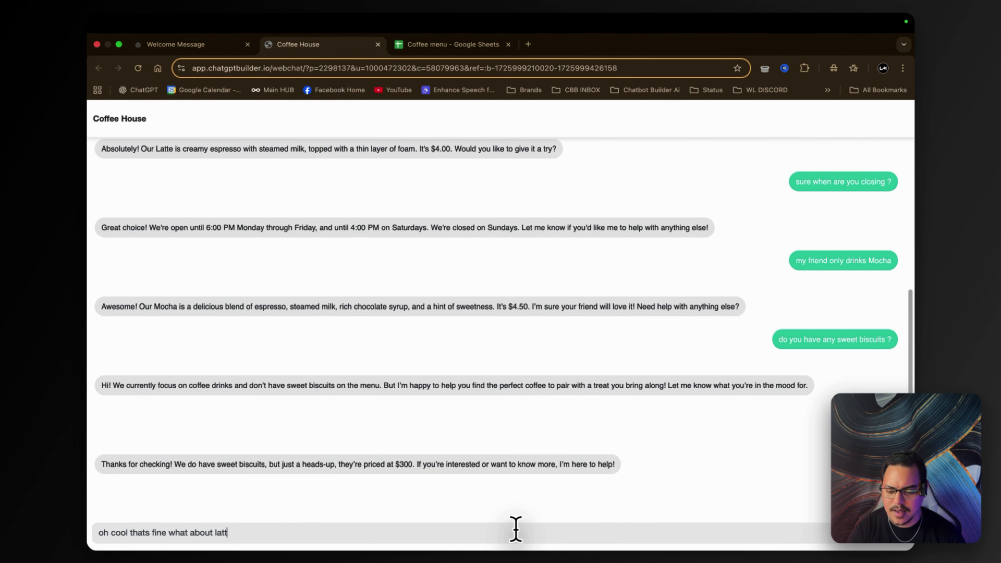
pyautogui.write(' about latt')
pyautogui.press('Return')
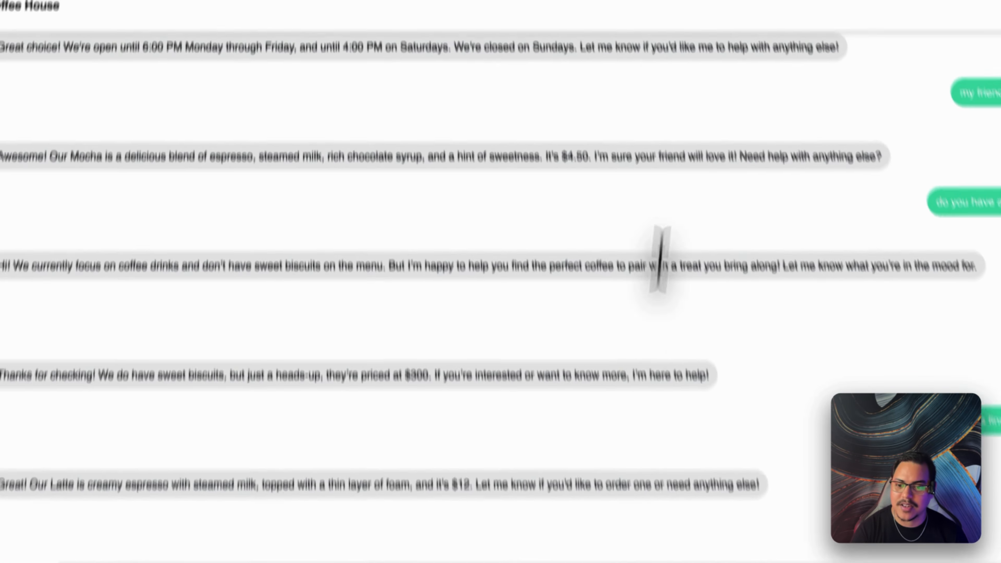
pyautogui.click(487, 25)
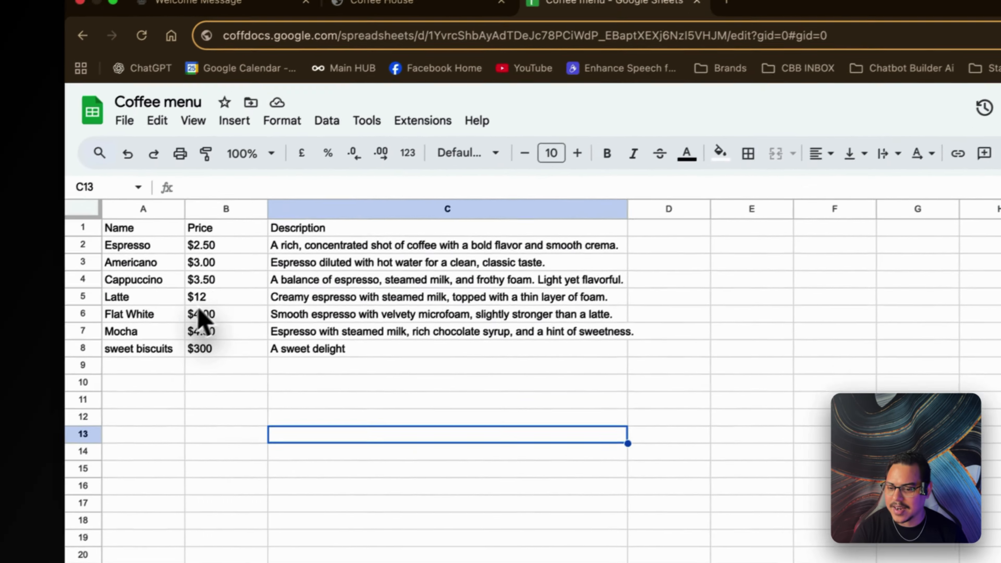
pyautogui.click(223, 296)
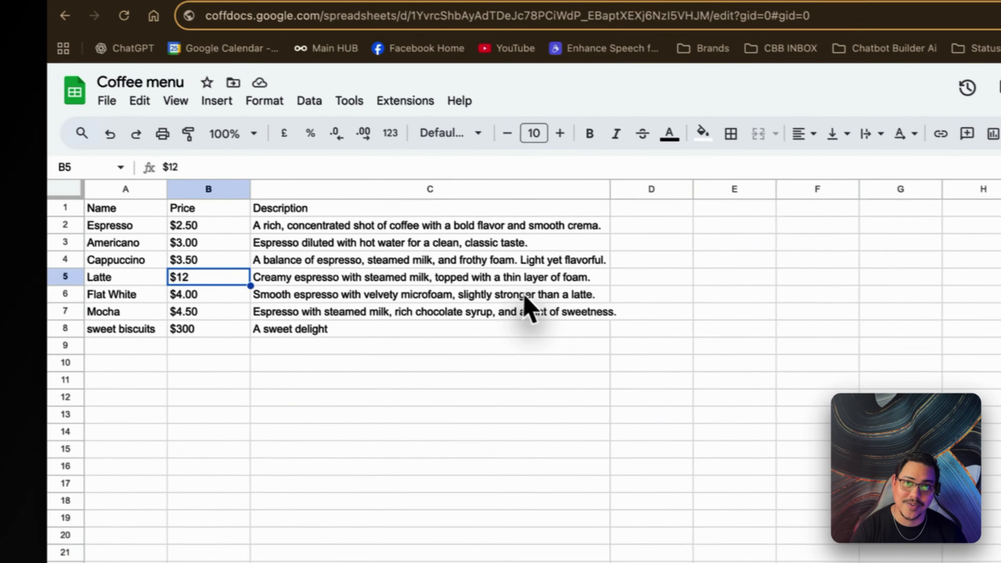